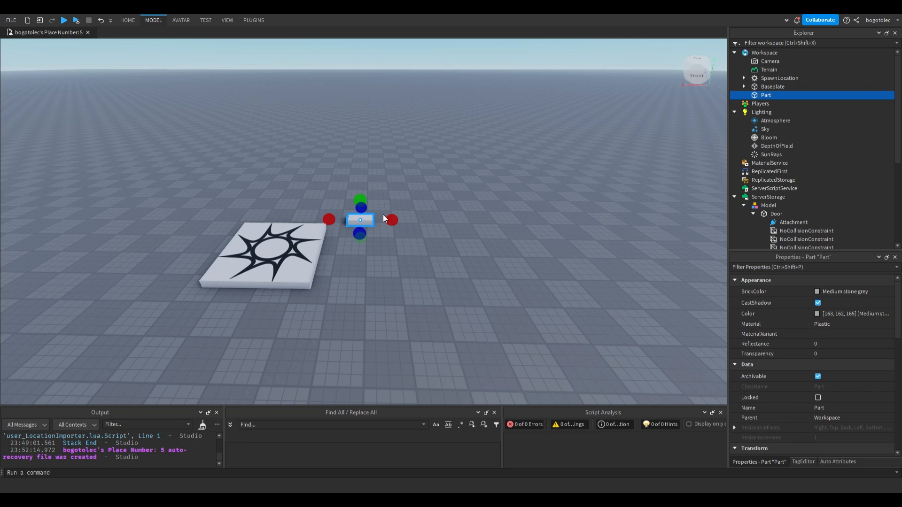
Stretch the small block beside the spawn pad into a long bar lying on the ground.
left_click(400, 202)
scroll(400, 201, "up", 4)
right_click_drag(400, 201, 400, 201)
scroll(401, 201, "down", 4)
key("s")
key("a")
left_click_drag(320, 220, 413, 322)
key("a")
mouse_move(430, 269)
right_mouse_down()
mouse_move(448, 278)
mouse_move(433, 266)
right_mouse_up()
Duplicate the ground bar, shrink the copy to one end, and raise it into a tall upright post.
key("ctrl+d")
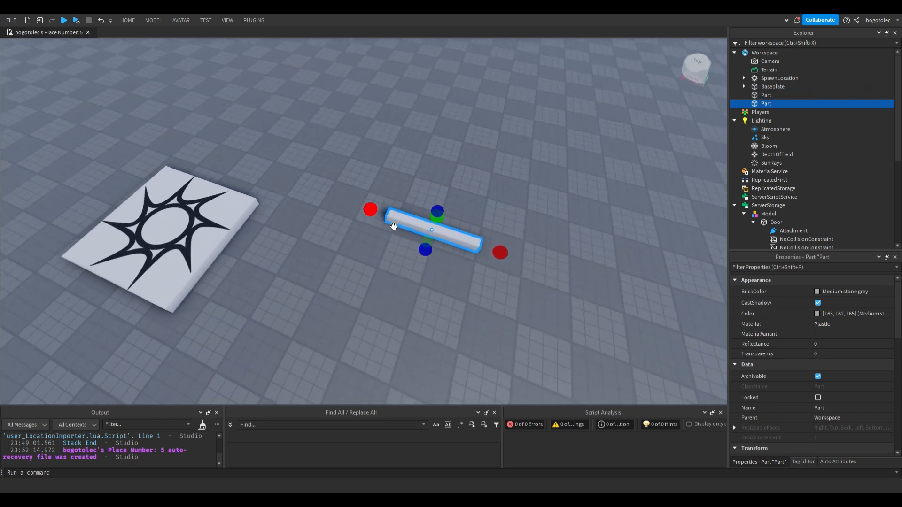
left_click_drag(370, 210, 449, 235)
left_click_drag(501, 252, 503, 227)
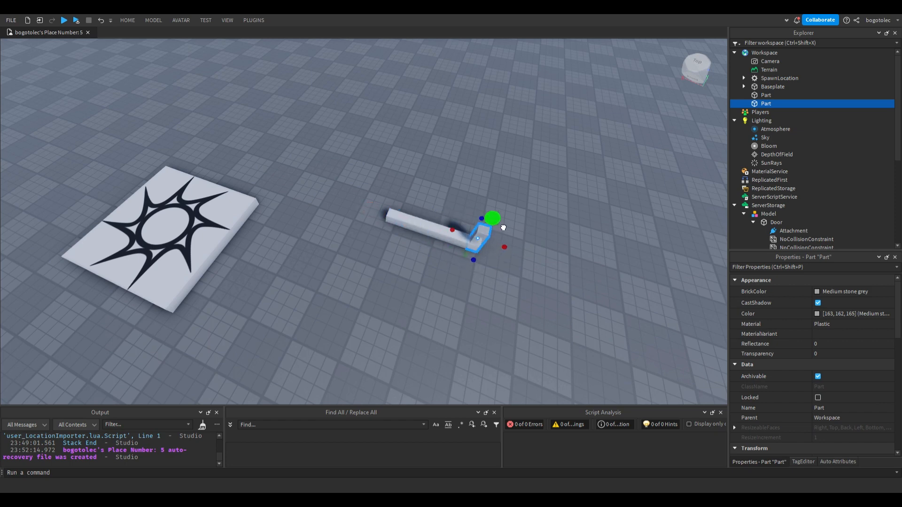
right_click_drag(501, 230, 503, 220)
scroll(483, 402, "down", 1)
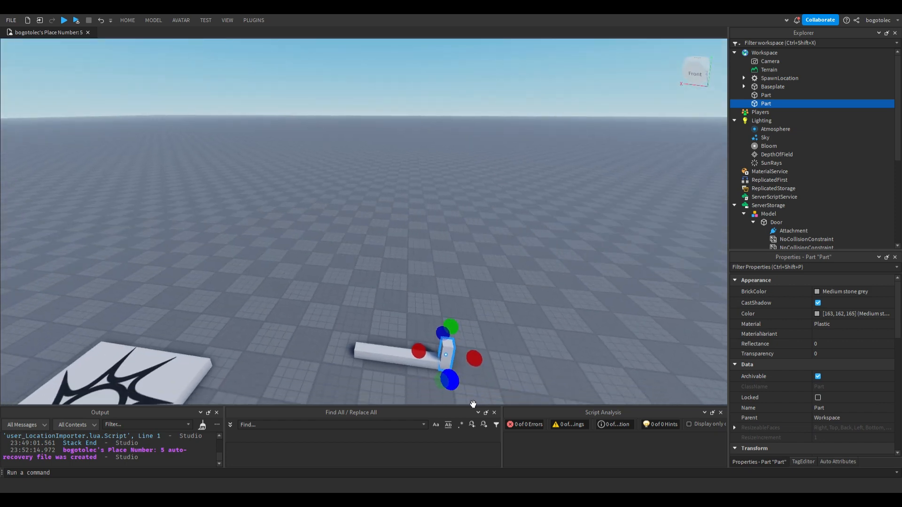
left_click_drag(452, 402, 473, 265)
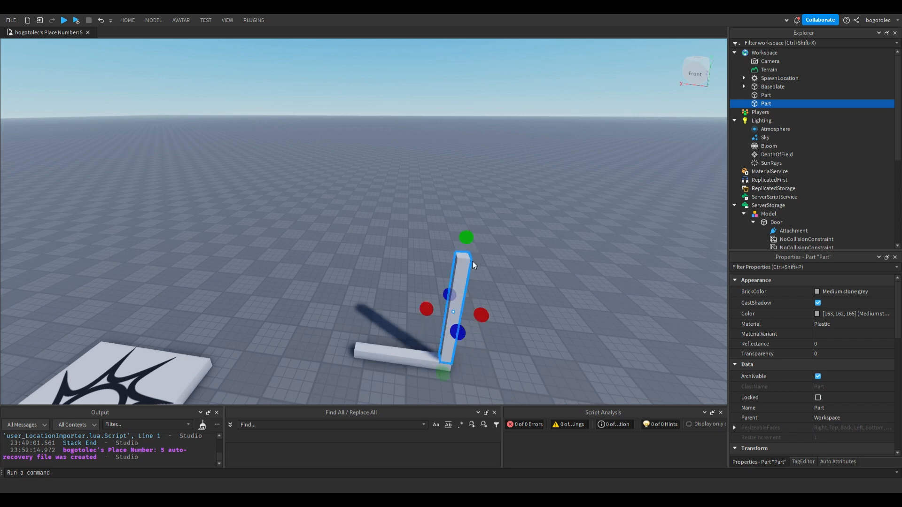
Duplicate the upright post and reshape the copy into a horizontal top beam extending back over the ground bar.
key("ctrl+d")
left_click_drag(446, 376, 470, 226)
left_click_drag(459, 282, 343, 249)
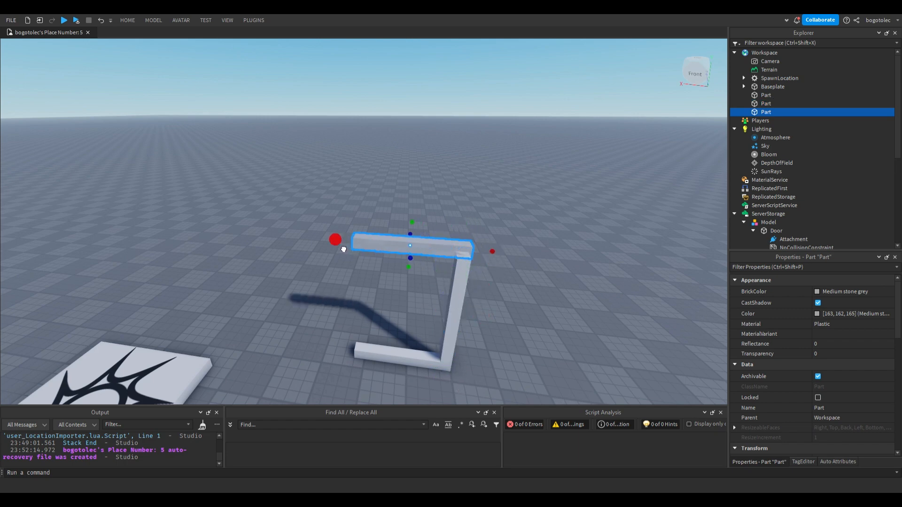
Extend the top beam to match the ground bar, then reshape a duplicate of it into the second post closing the frame.
mouse_move(373, 286)
right_mouse_down()
mouse_move(375, 308)
mouse_move(377, 301)
mouse_move(389, 315)
mouse_move(374, 302)
right_mouse_up()
scroll(374, 300, "up", 4)
scroll(375, 296, "down", 4)
scroll(375, 302, "up", 2)
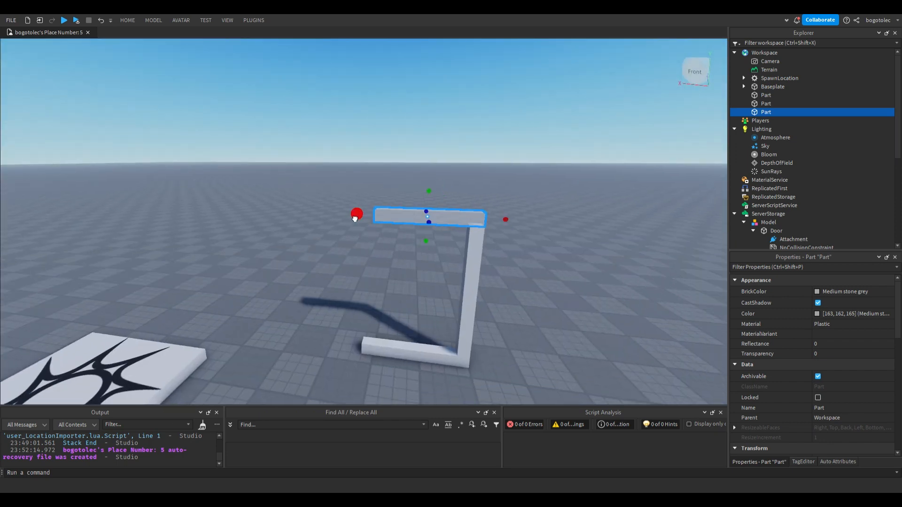
key("ctrl+d")
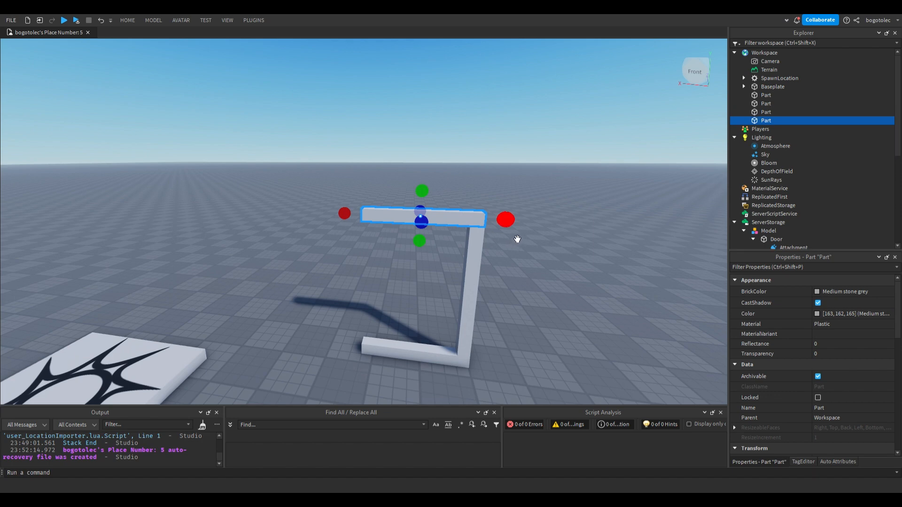
left_click_drag(514, 235, 368, 358)
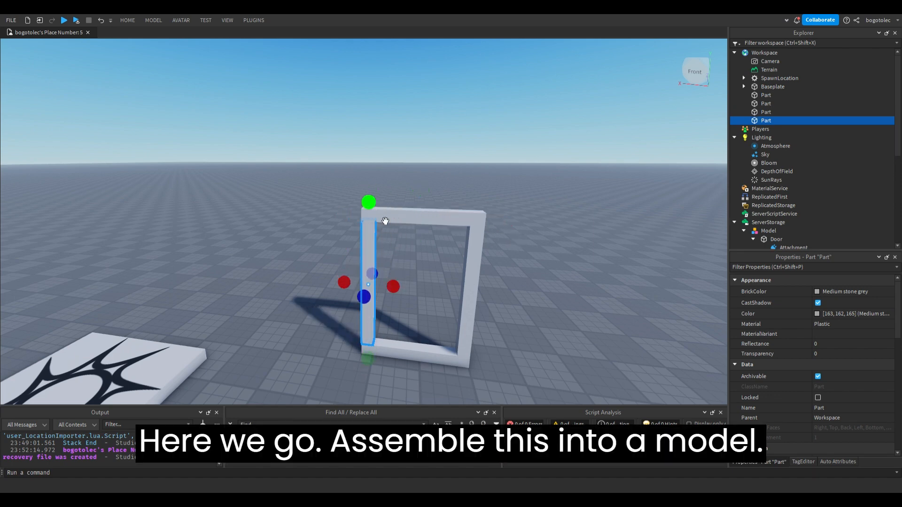
Group the four frame parts into a model.
left_click(766, 95)
left_click(766, 120, "shift")
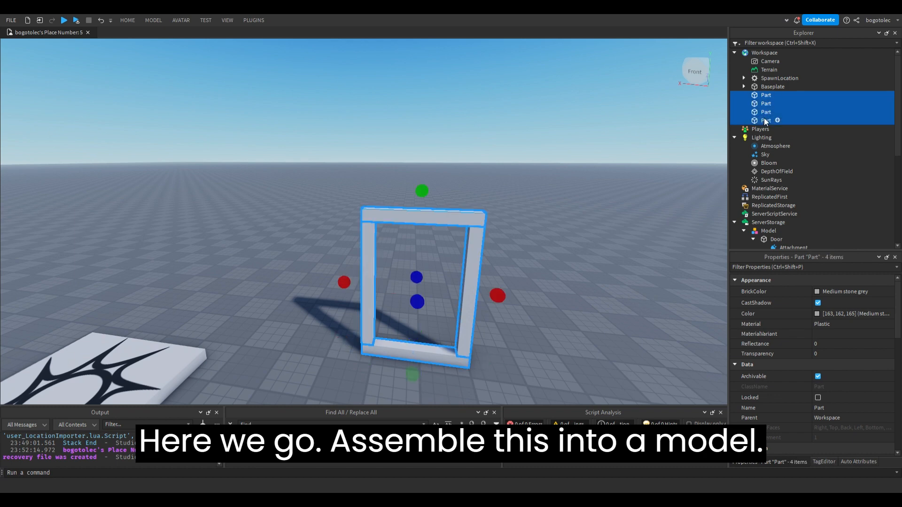
key("ctrl+g")
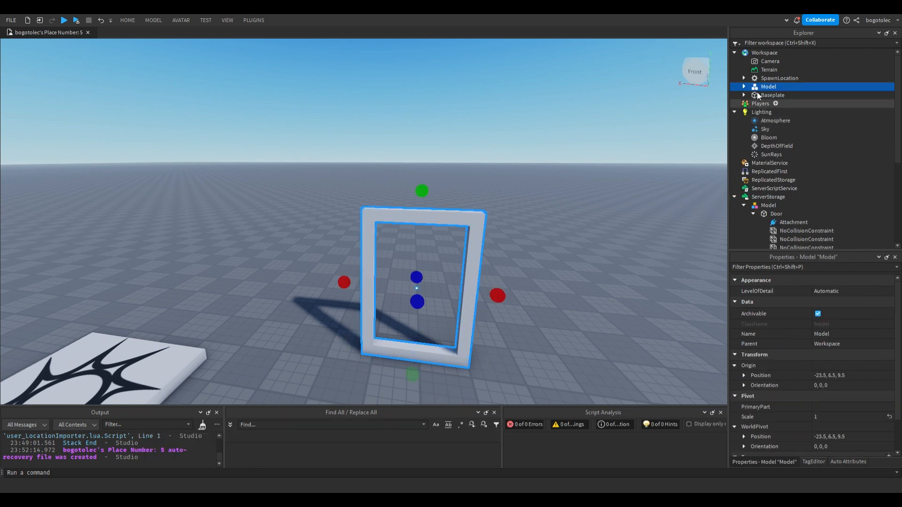
Rename the frame's second upright post inside the model as Hinge.
double_click(766, 88)
left_click(774, 119)
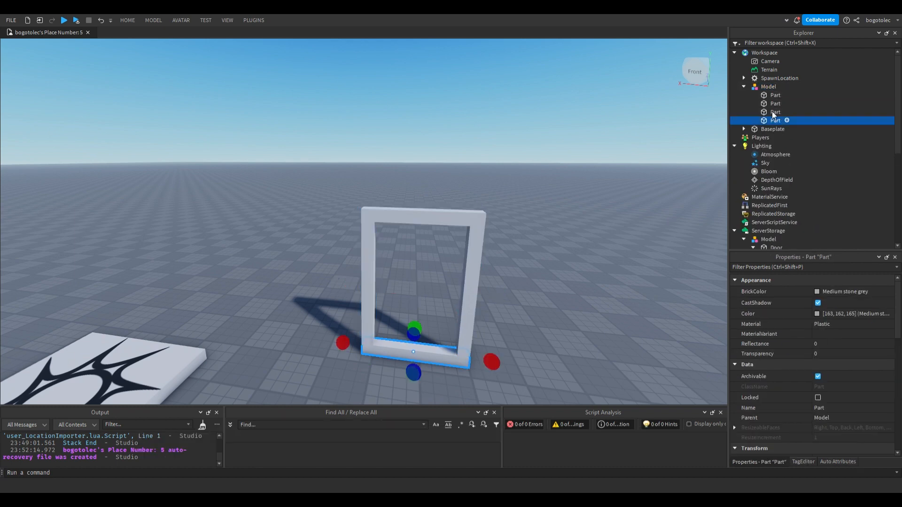
left_click(773, 112)
left_click(775, 104)
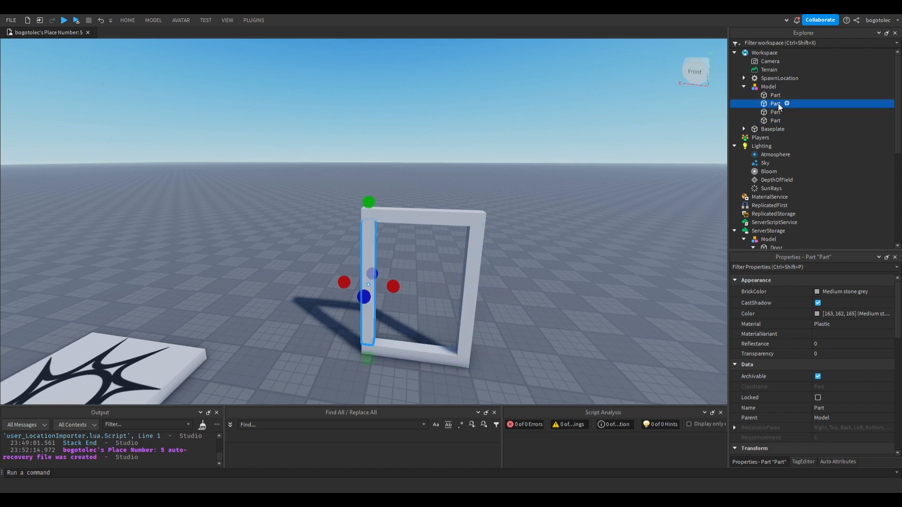
type("Hu")
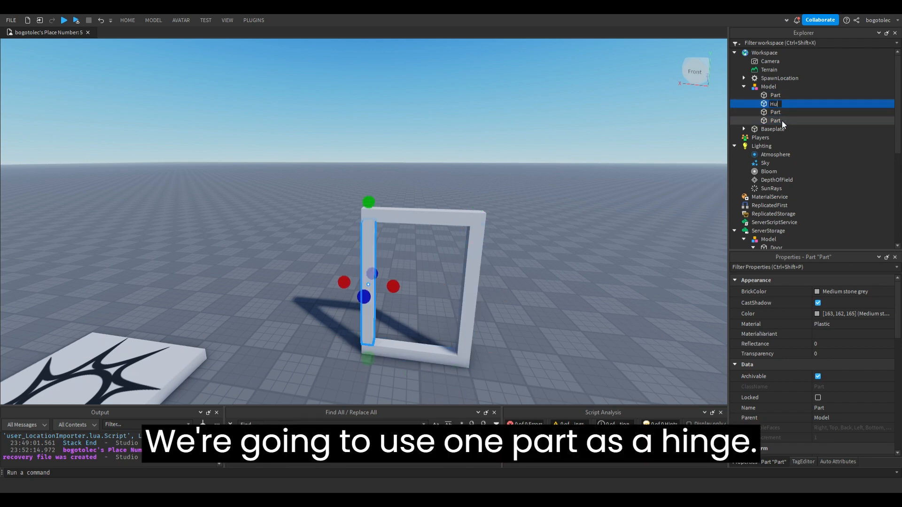
key("BackSpace")
type("ing")
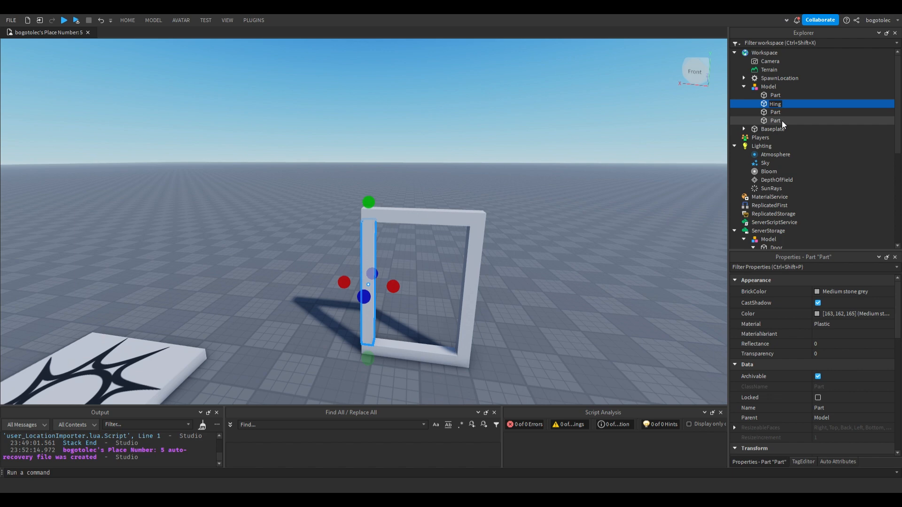
type("e")
key("Return")
Anchor all four parts of the frame model.
left_click(774, 96)
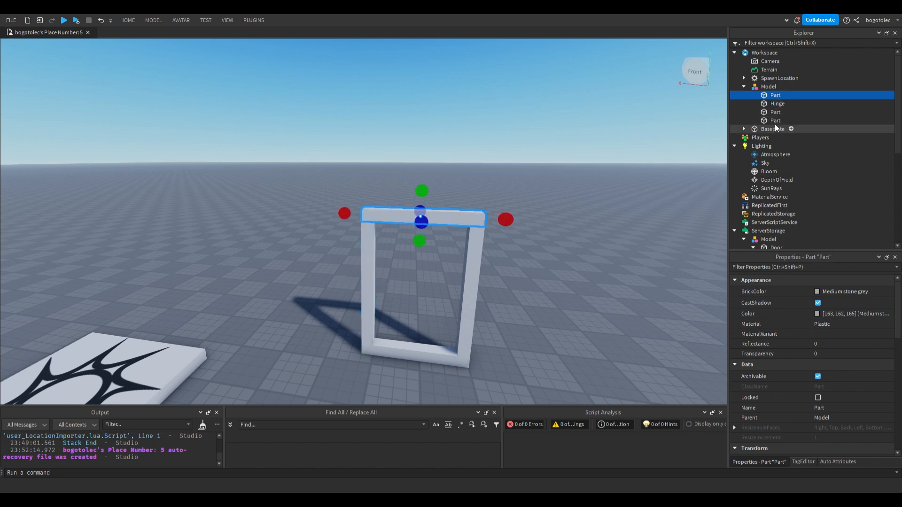
left_click(775, 121, "shift")
scroll(852, 348, "down", 5)
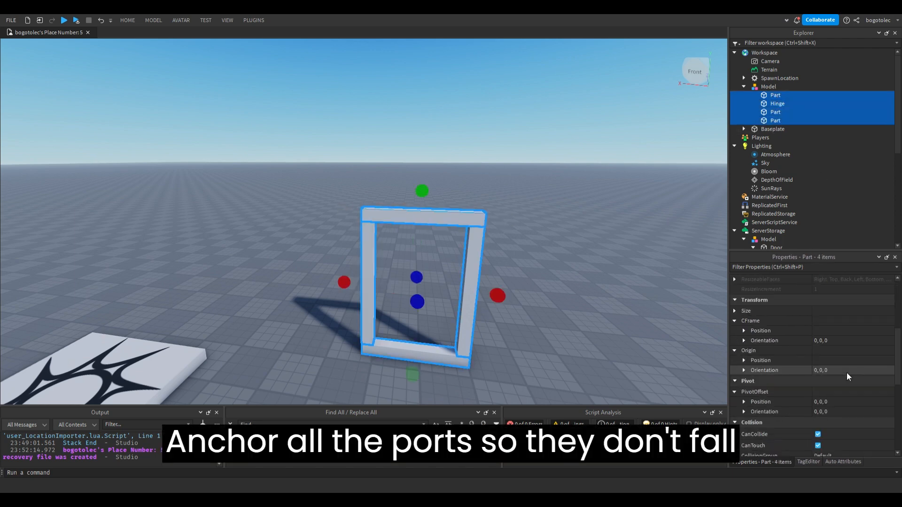
scroll(836, 385, "down", 4)
left_click(818, 390)
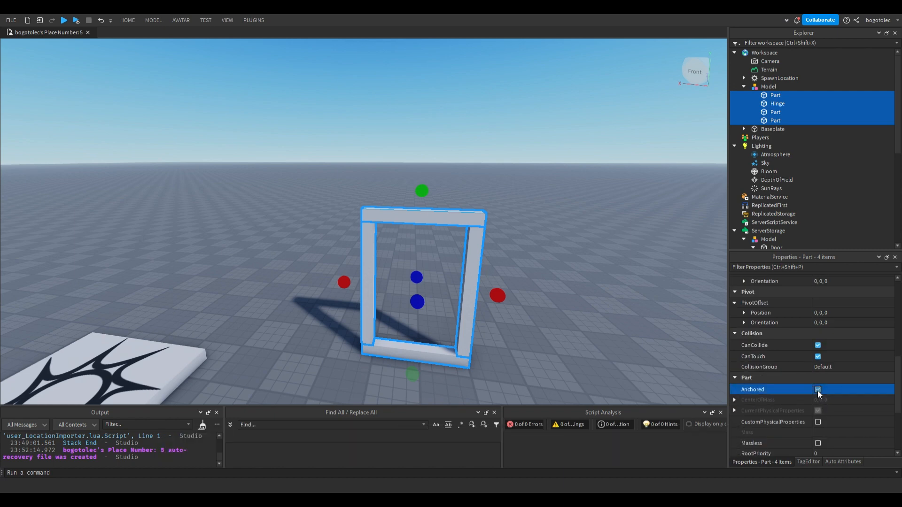
Color the Hinge part CGA brown (170, 85, 0).
left_click(776, 104)
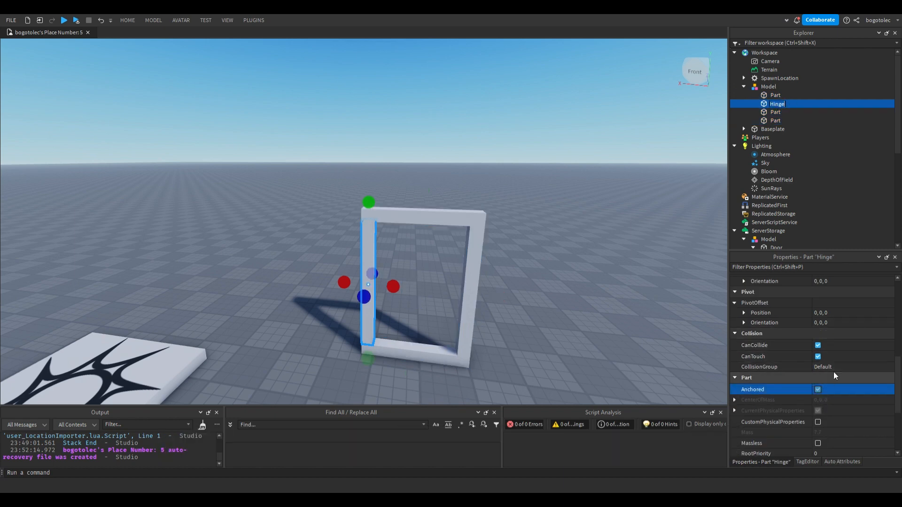
scroll(833, 357, "up", 4)
scroll(826, 305, "up", 3)
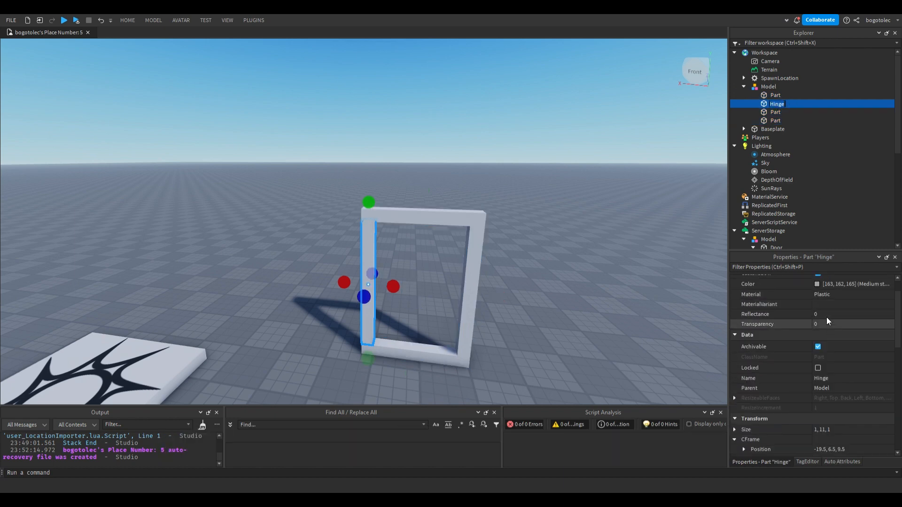
left_click(816, 285)
left_click(374, 181)
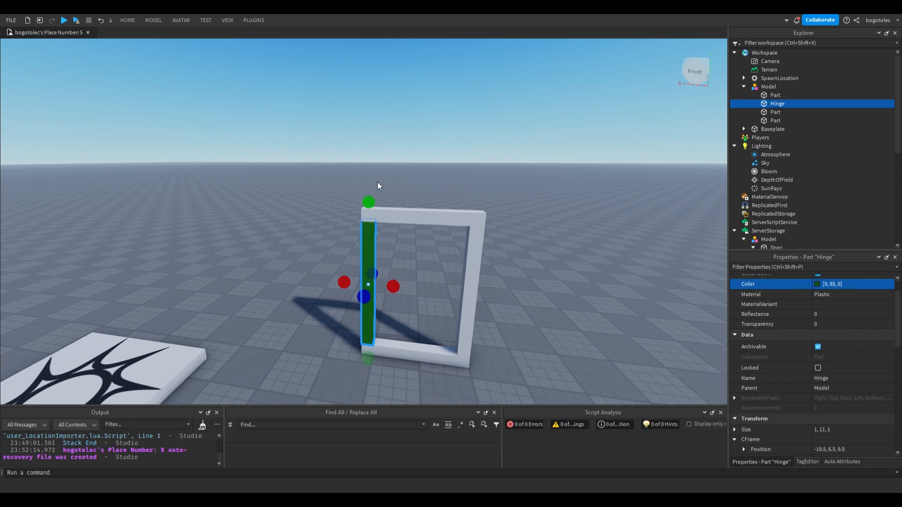
left_click(380, 181)
Duplicate the Hinge part and stretch the copy across the frame opening into a 7 x 11 x 1 panel.
left_click(774, 95)
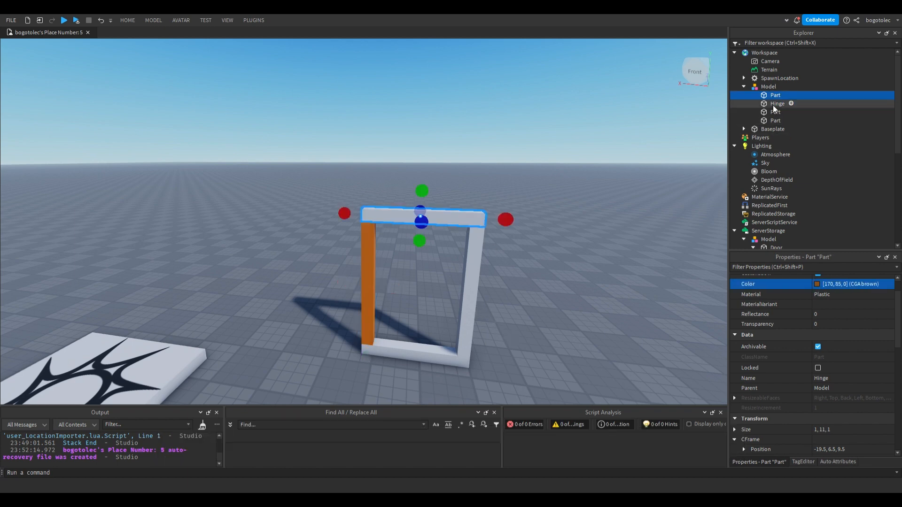
left_click(774, 104)
key("ctrl+d")
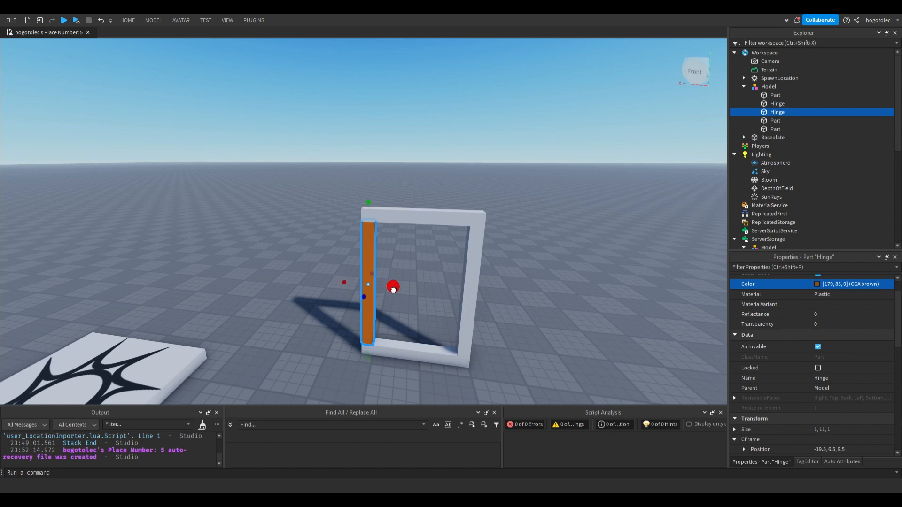
left_click_drag(393, 287, 487, 298)
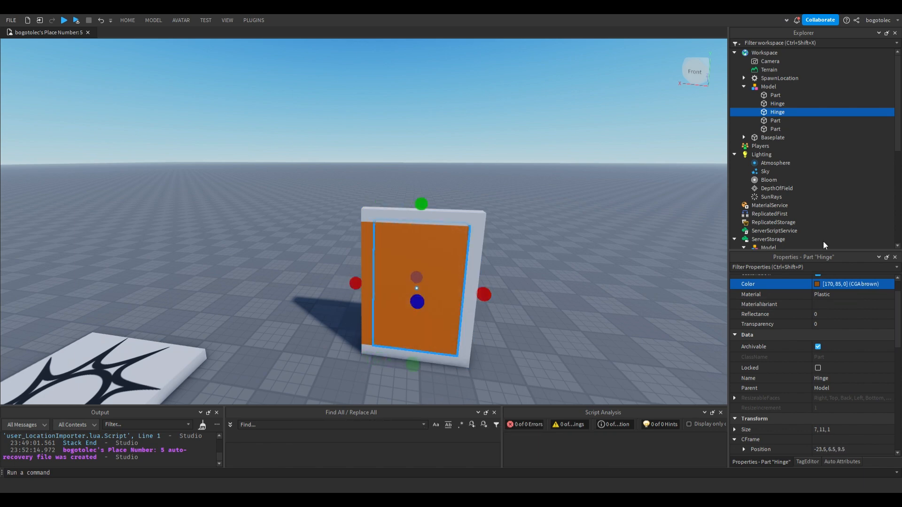
Rename the duplicated panel filling the frame as Door.
left_click(776, 104)
left_click(777, 115)
type("Door")
key("Return")
Set the Door part's material to Wood and unanchor it.
left_click(817, 297)
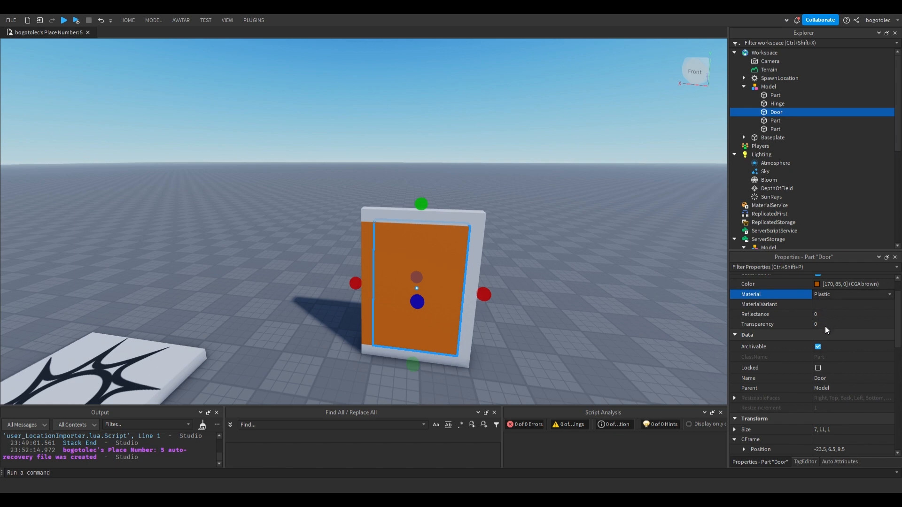
left_click(840, 366)
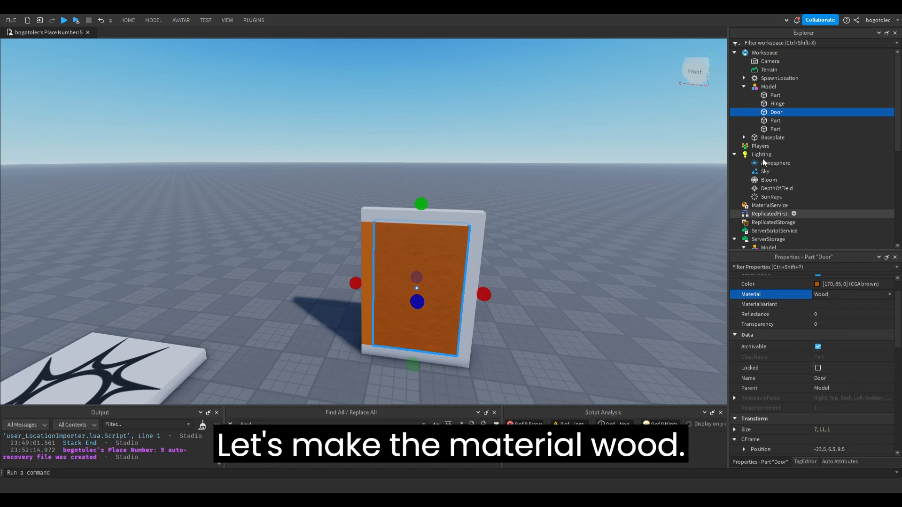
scroll(835, 401, "down", 6)
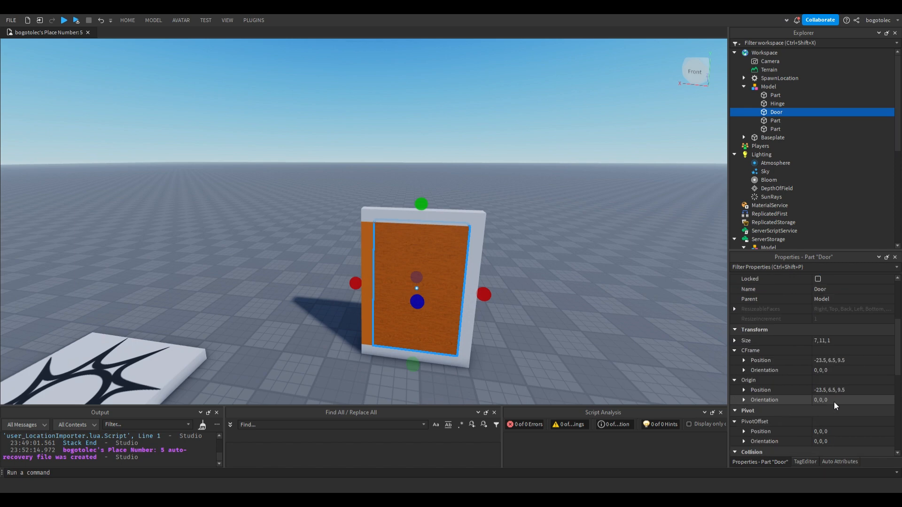
left_click(818, 390)
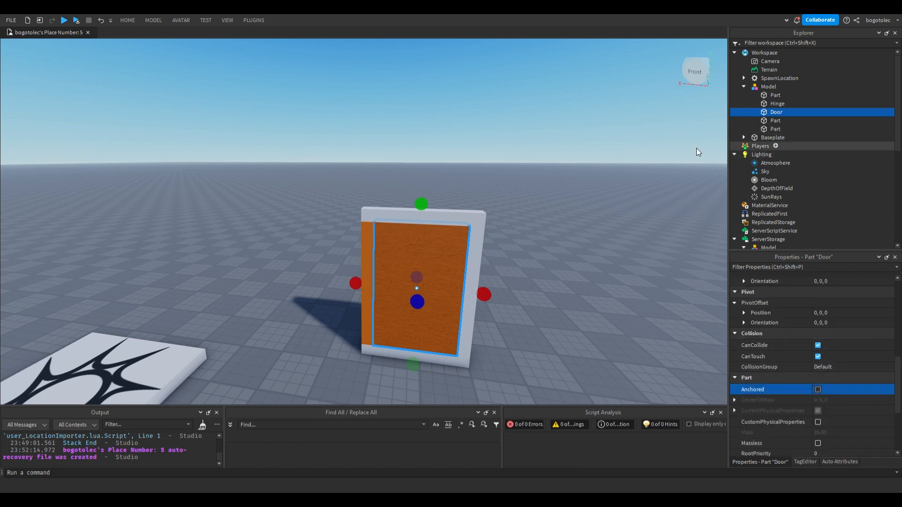
Add an Attachment inside the Hinge part.
left_click(774, 95)
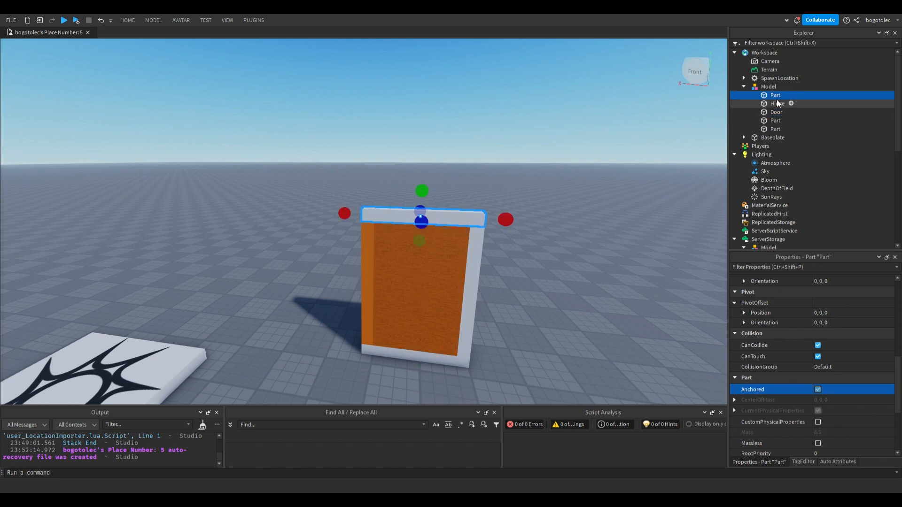
left_click(781, 103)
left_click(779, 96)
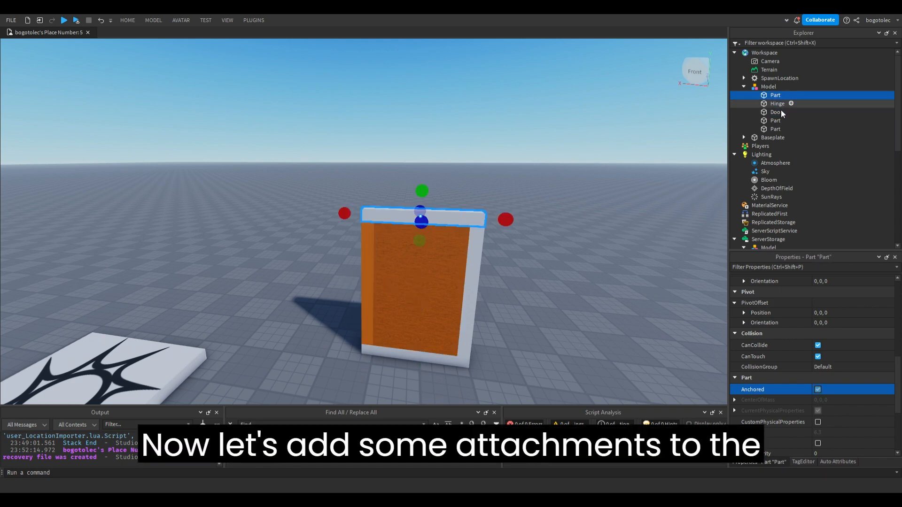
left_click(777, 104)
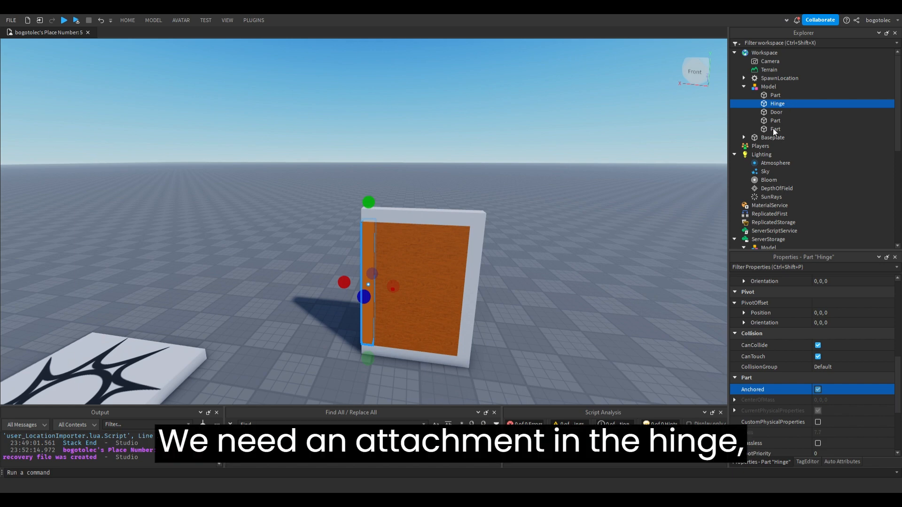
left_click(774, 128)
Duplicate the Hinge's attachment and move the copy into the Door part.
left_click(781, 112)
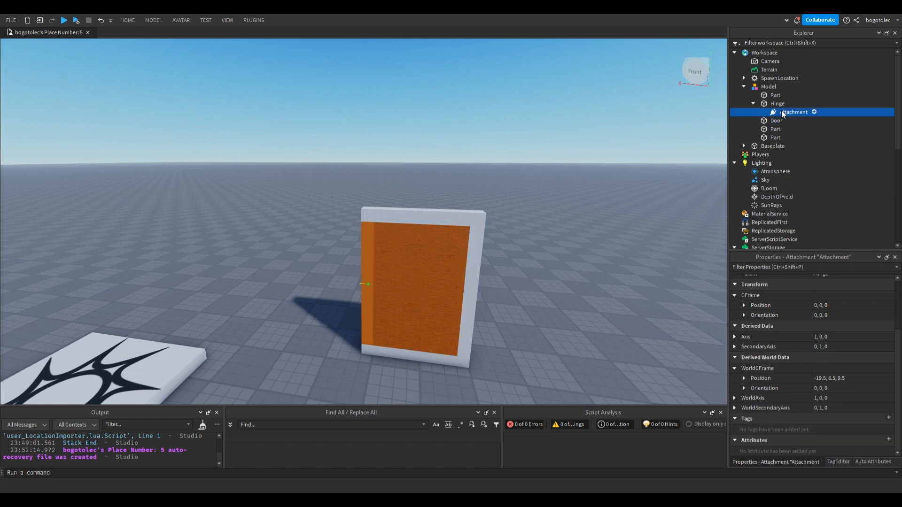
key("ctrl+d")
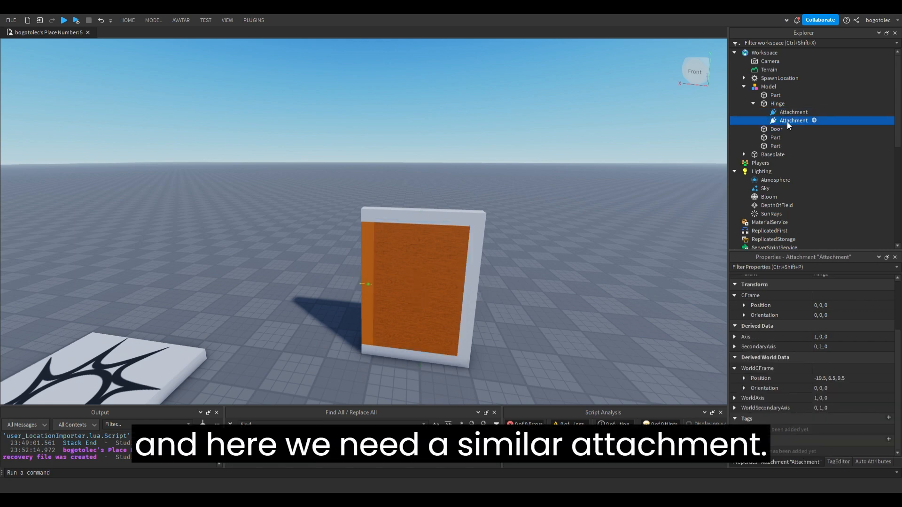
mouse_move(788, 122)
left_mouse_down()
mouse_move(798, 131)
mouse_move(781, 129)
left_mouse_up()
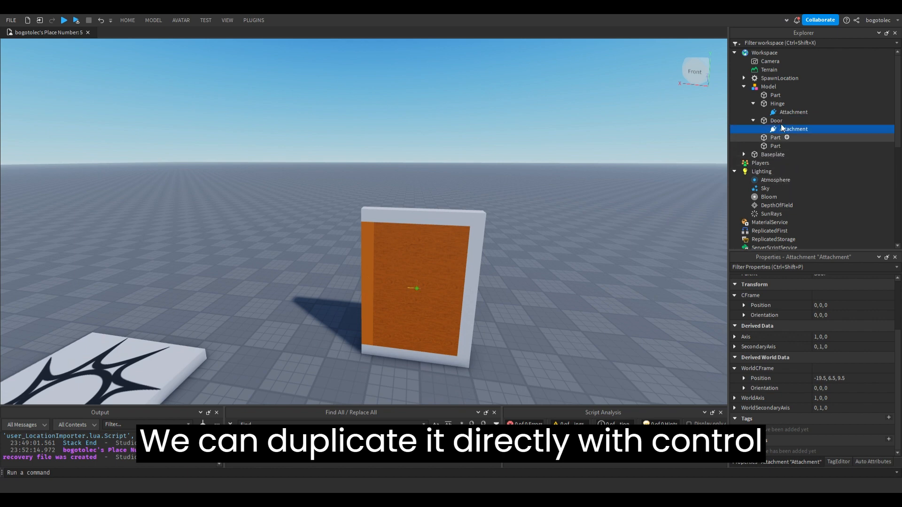
Copy the world position -19.5, 6.5, 9.5 from the Hinge's attachment to the Door's attachment.
left_click(784, 112)
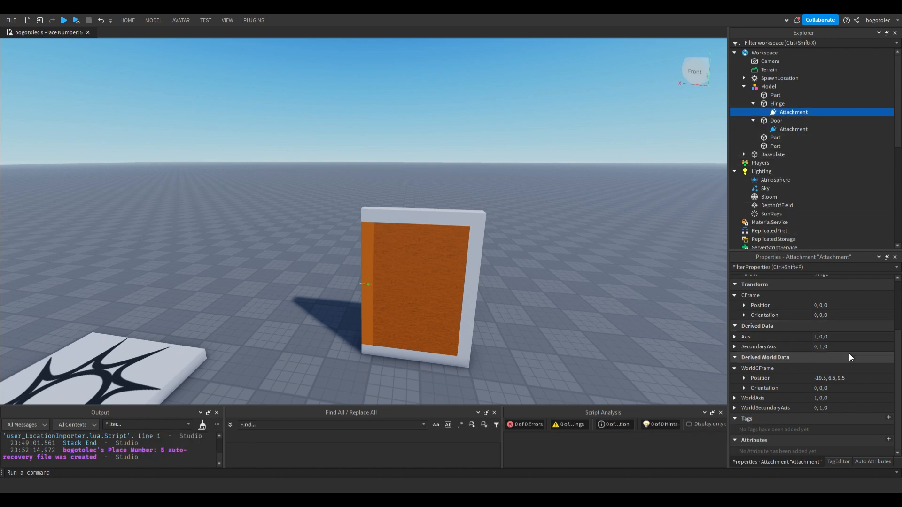
left_click(832, 379)
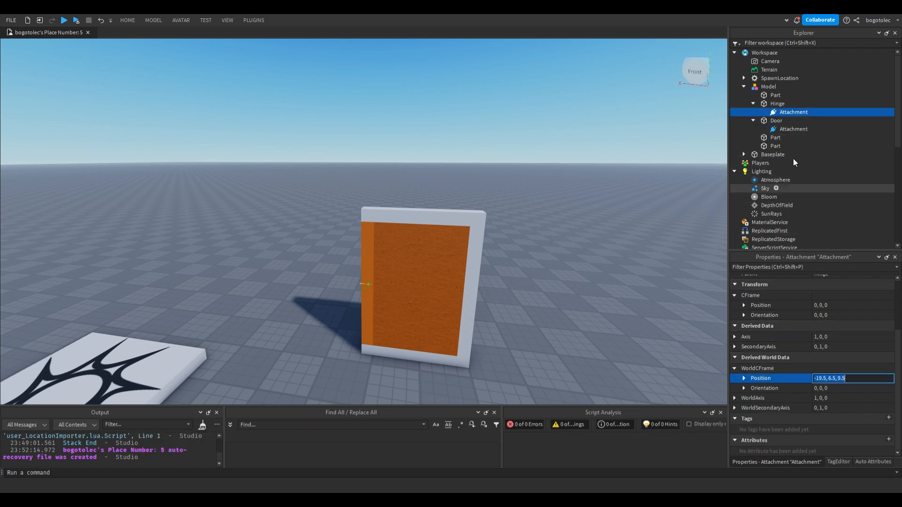
left_click(791, 129)
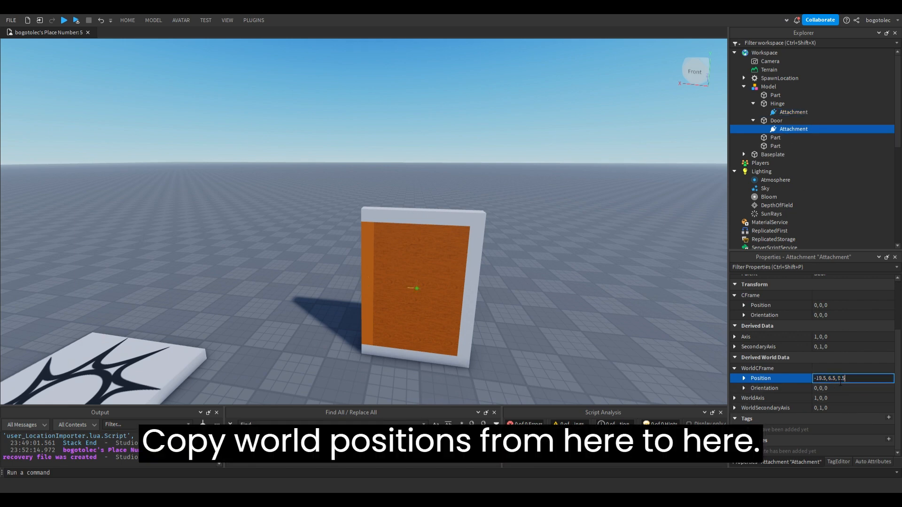
key("Return")
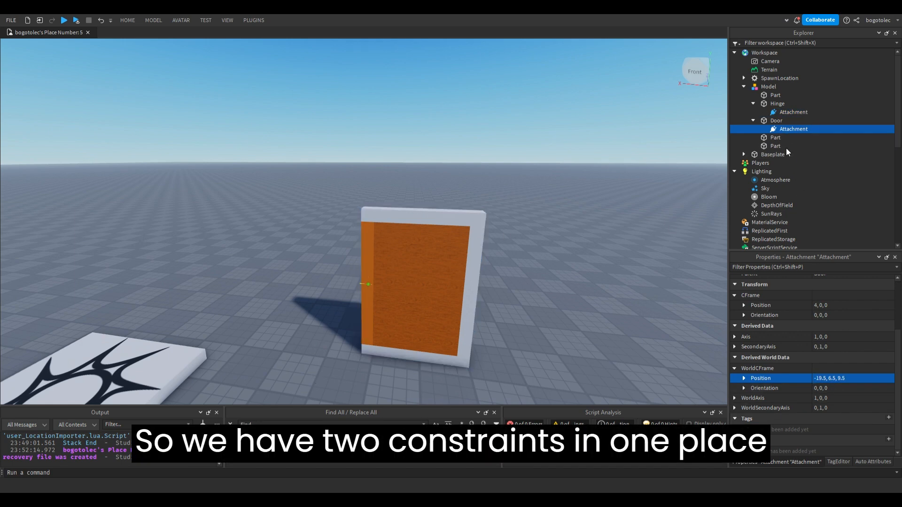
Set the Axis of both the Hinge's attachment and the Door's attachment to 0, 1, 0.
left_click(792, 112)
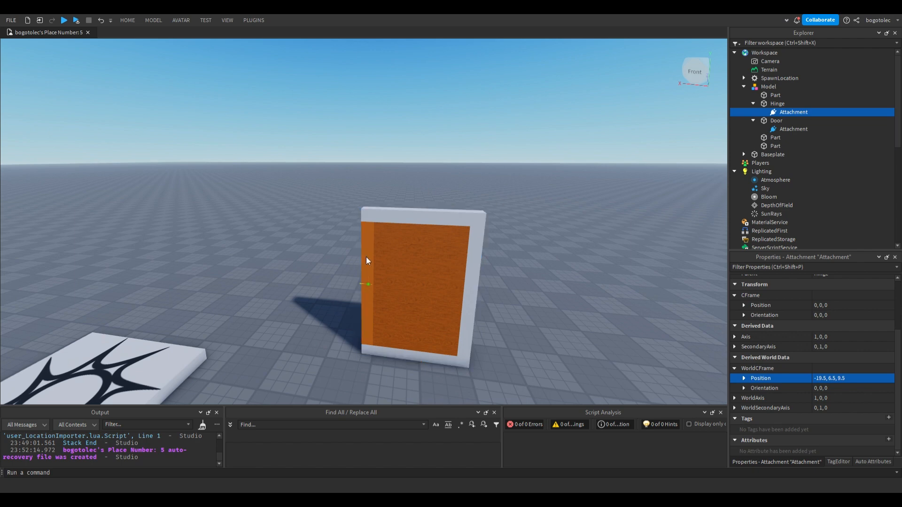
scroll(829, 378, "up", 1)
left_click(826, 369)
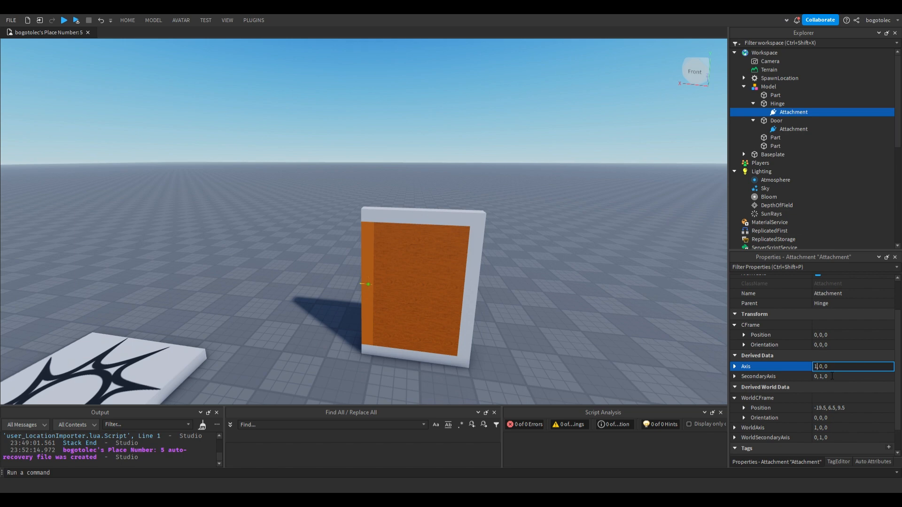
key("Right")
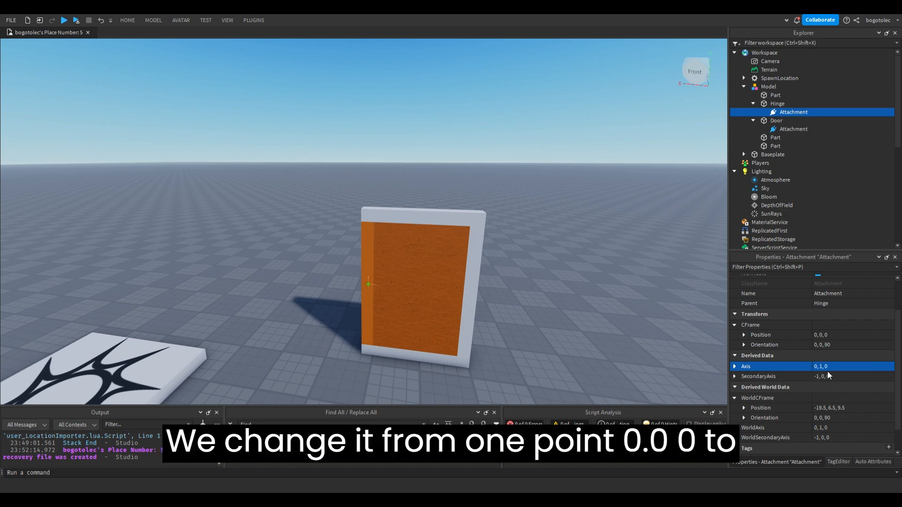
left_click(781, 129)
left_click(824, 365)
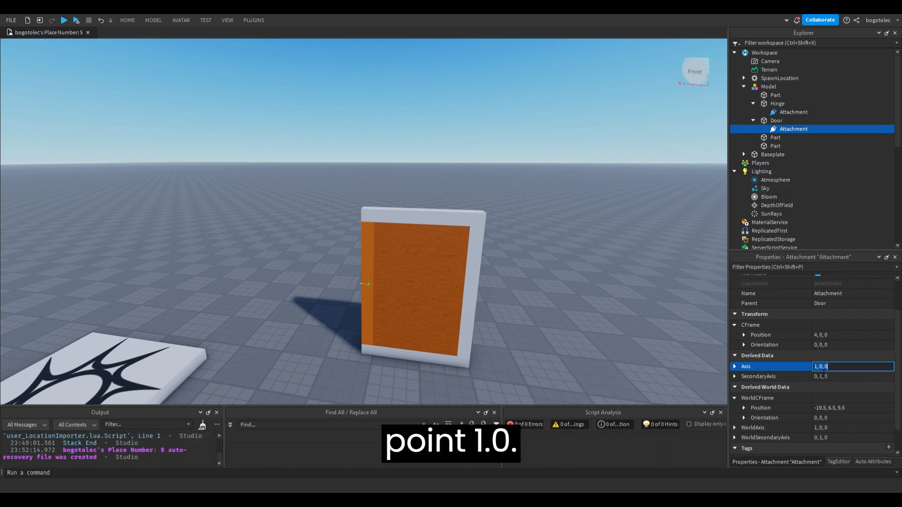
key("BackSpace")
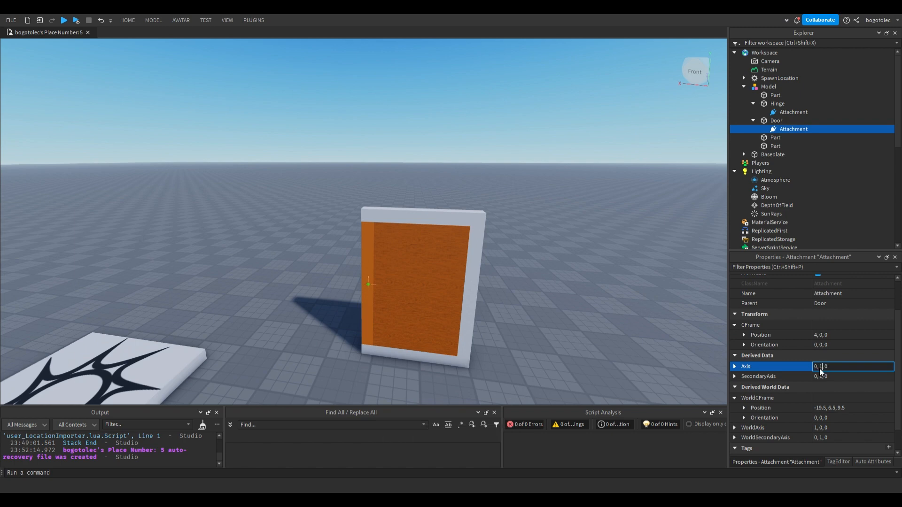
key("Return")
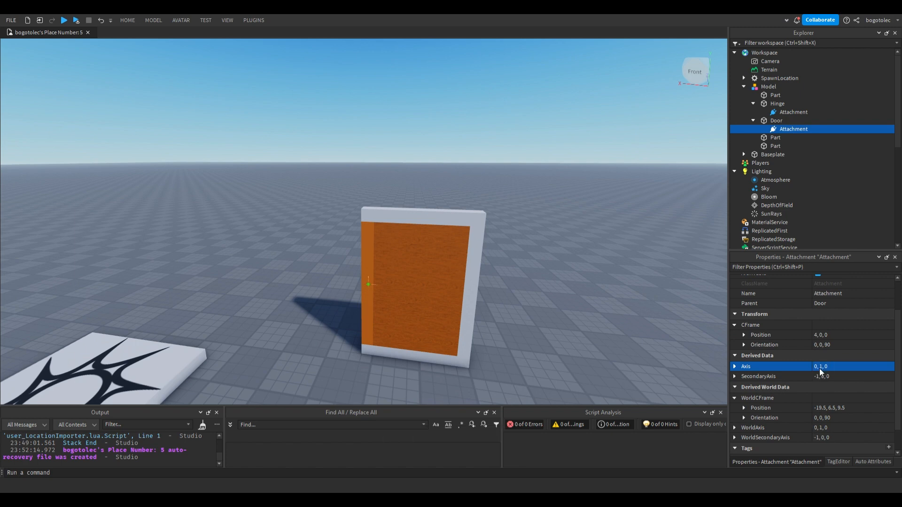
Add a HingeConstraint inside the Door part.
left_click(787, 121)
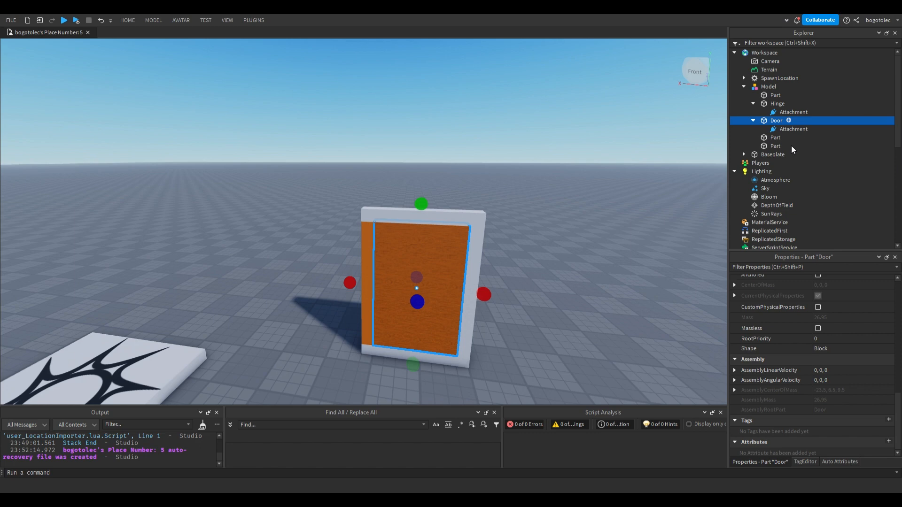
left_click(791, 146)
left_click(788, 137)
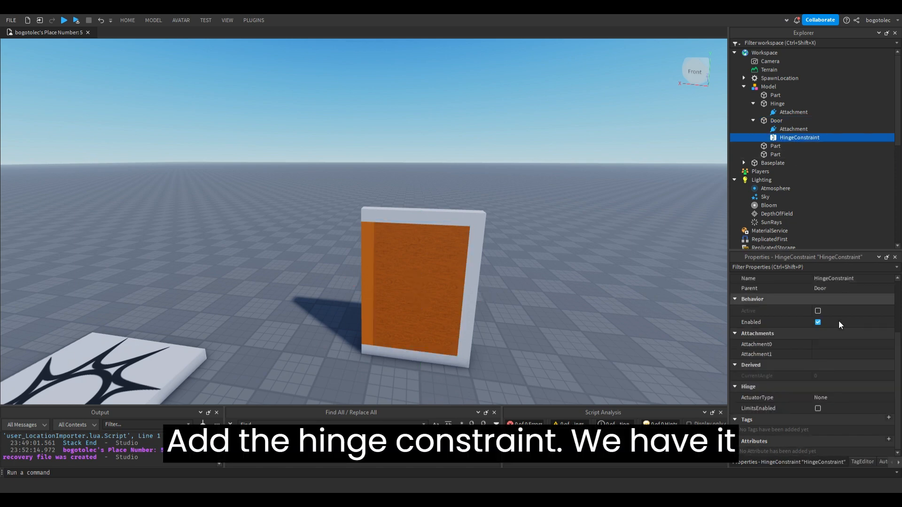
Assign the Hinge's attachment as the HingeConstraint's Attachment0 and the Door's attachment as its Attachment1.
left_click(827, 344)
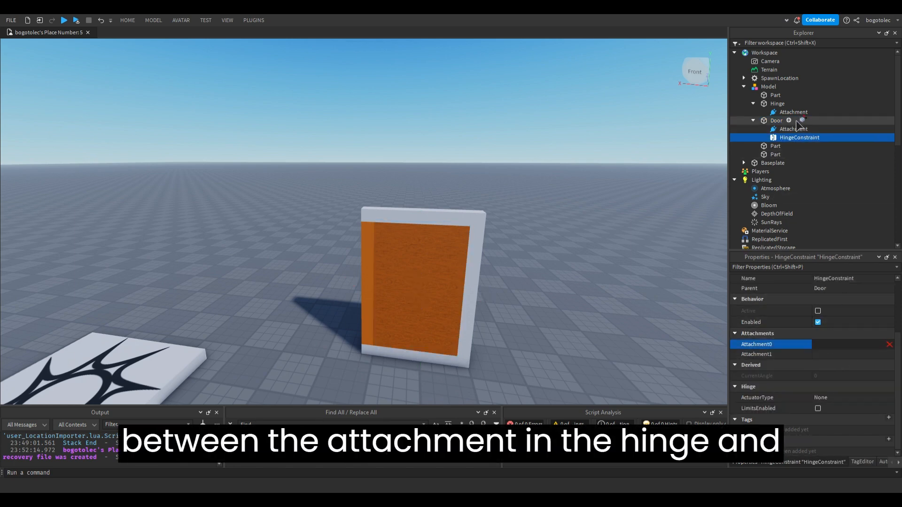
left_click(787, 129)
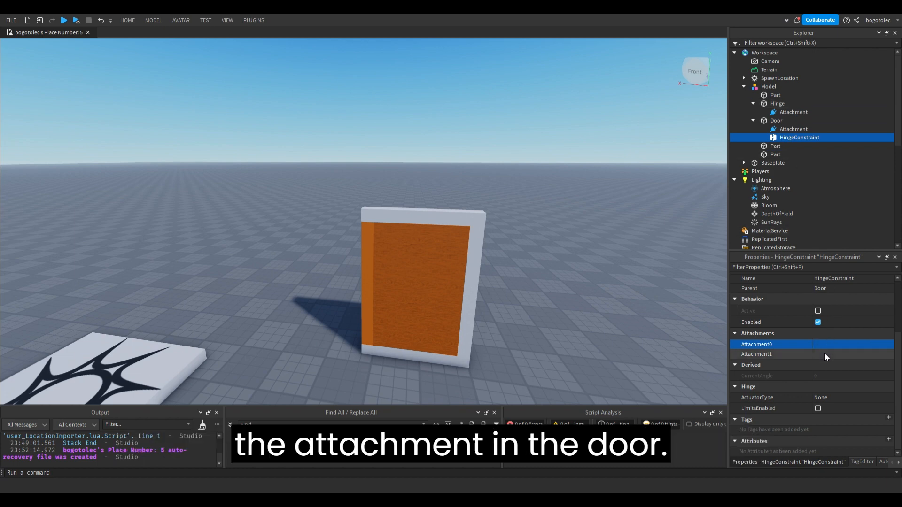
left_click(825, 346)
left_click(783, 112)
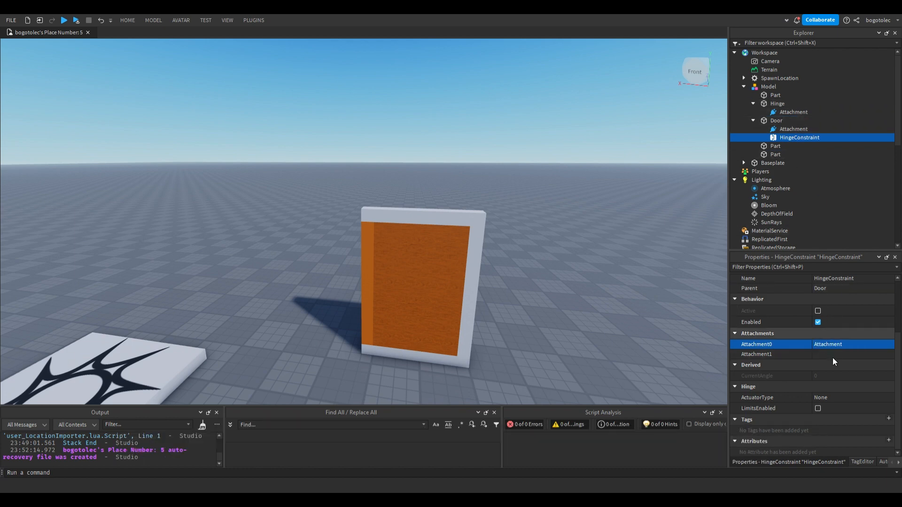
left_click(833, 357)
left_click(793, 129)
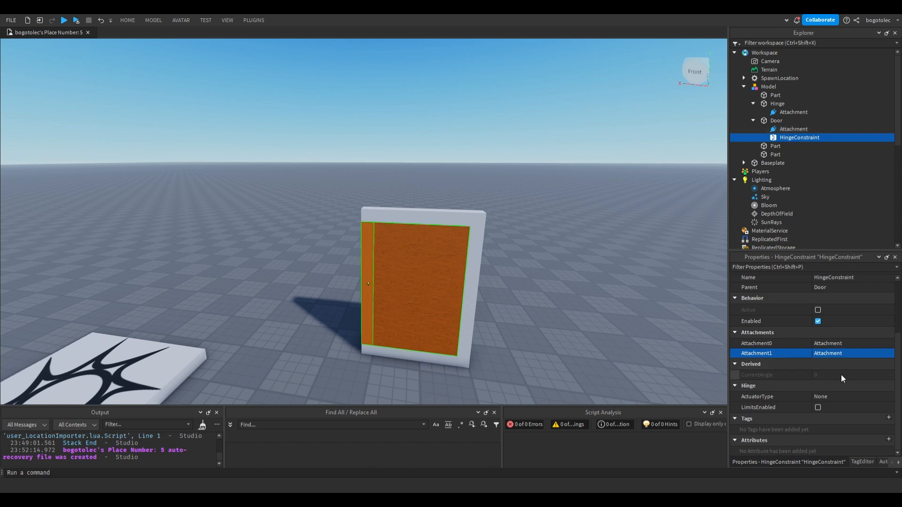
Set the HingeConstraint's actuator type to Servo, with ServoMaxTorque 1000 and AngularSpeed 1.
scroll(817, 402, "up", 2)
scroll(816, 402, "up", 2)
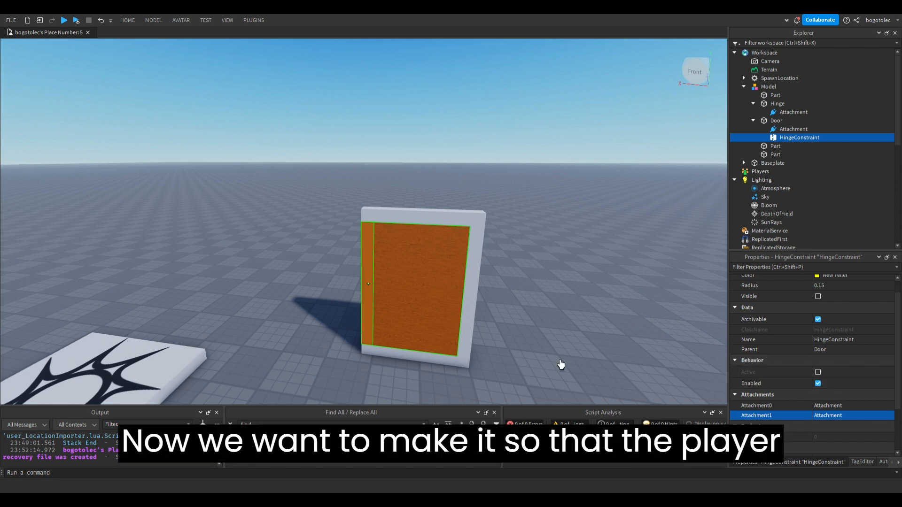
scroll(877, 371, "down", 4)
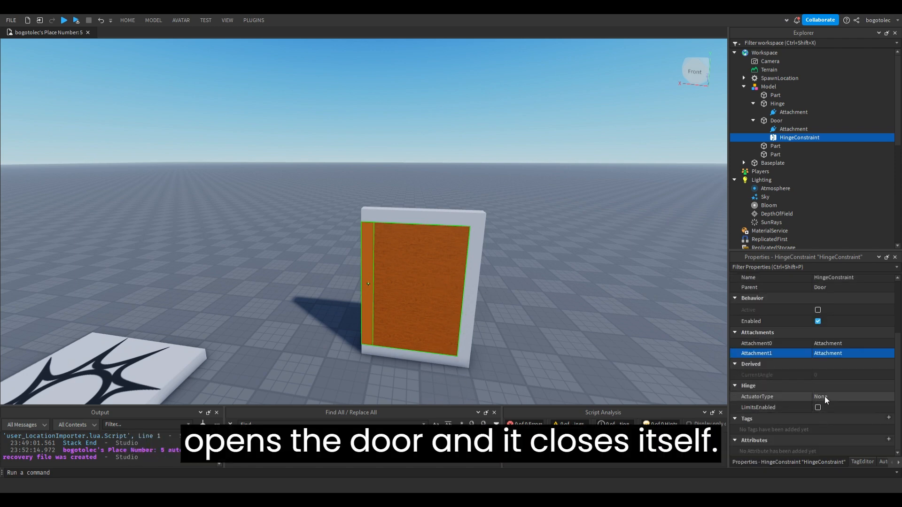
left_click(826, 396)
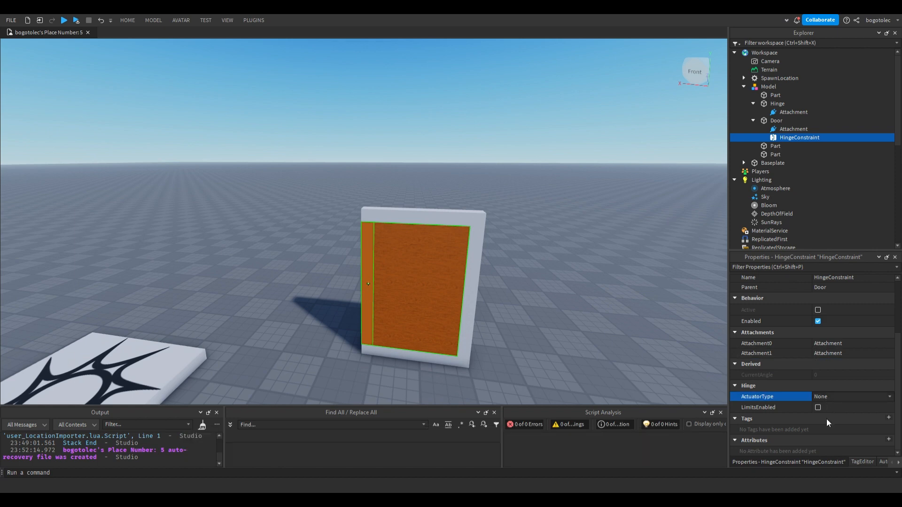
left_click(827, 417)
scroll(832, 403, "down", 3)
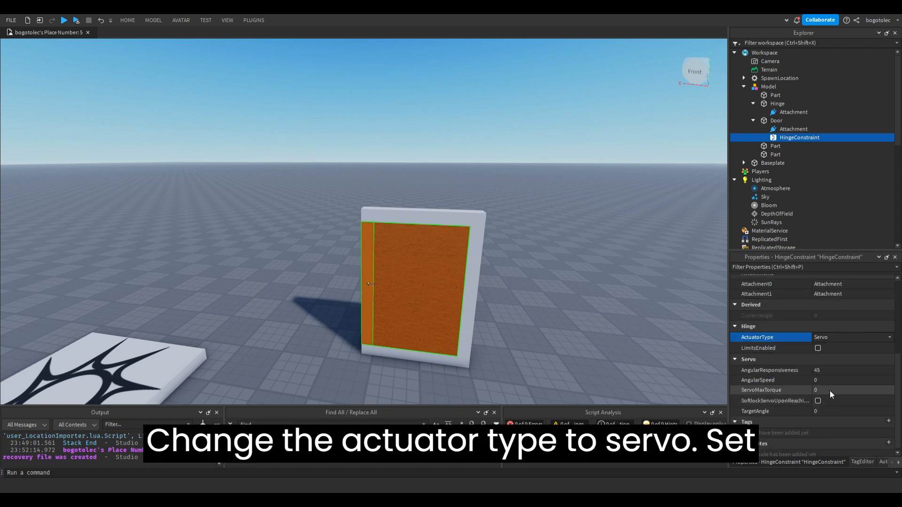
left_click(829, 391)
type("10")
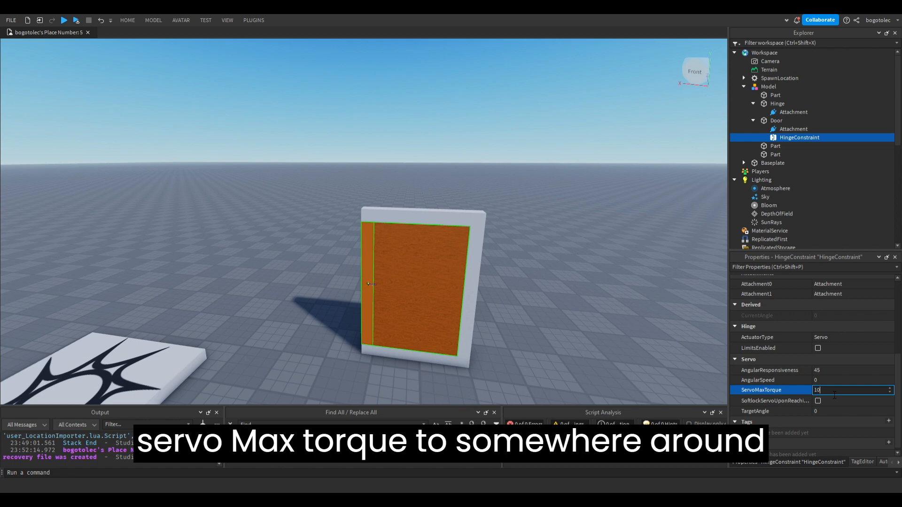
type("00")
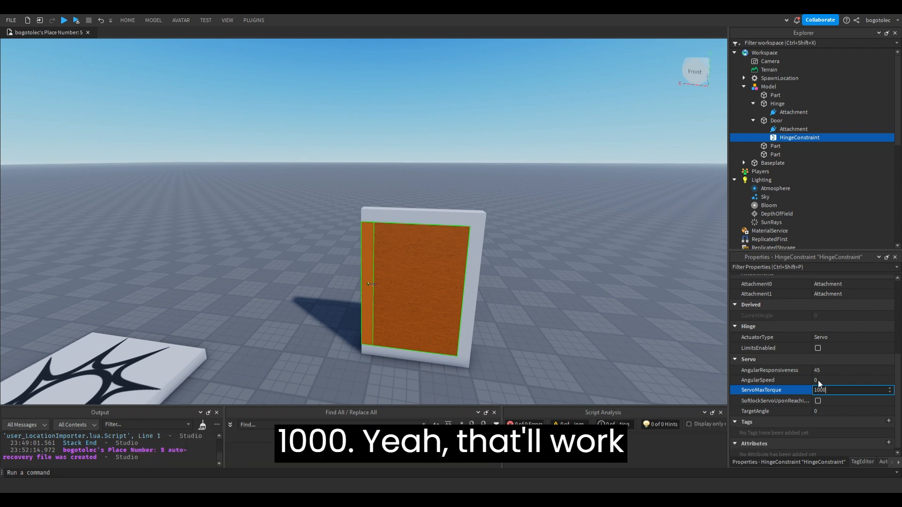
left_click(820, 381)
type("1")
key("Return")
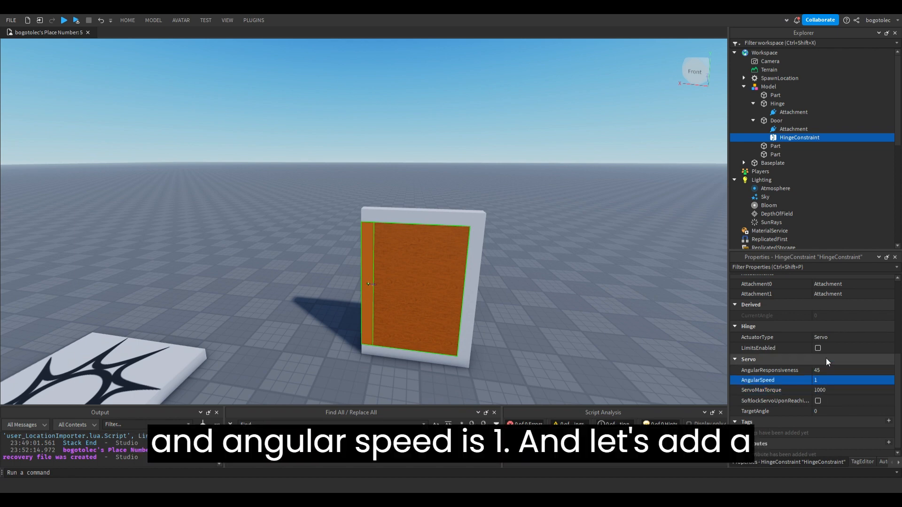
Enable limits on the HingeConstraint, with a lower angle of -90 and an upper angle of 90.
left_click(817, 348)
left_click(827, 371)
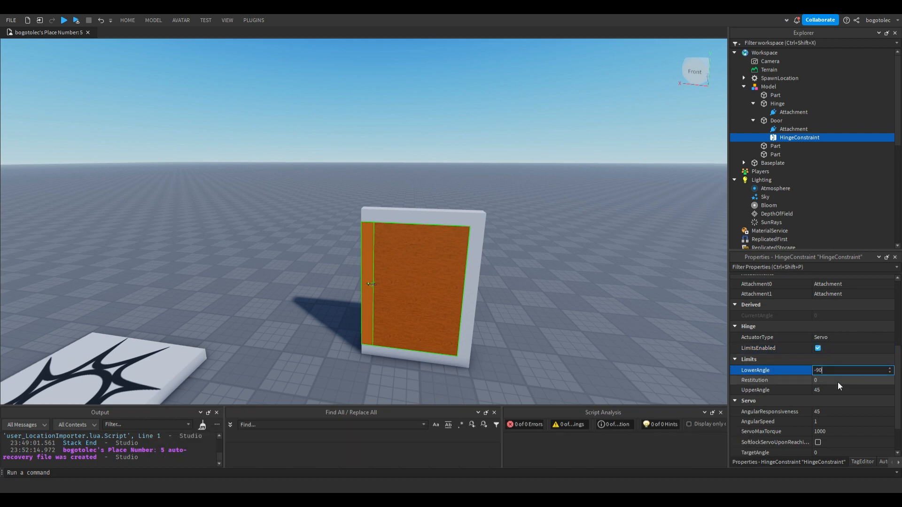
left_click(836, 391)
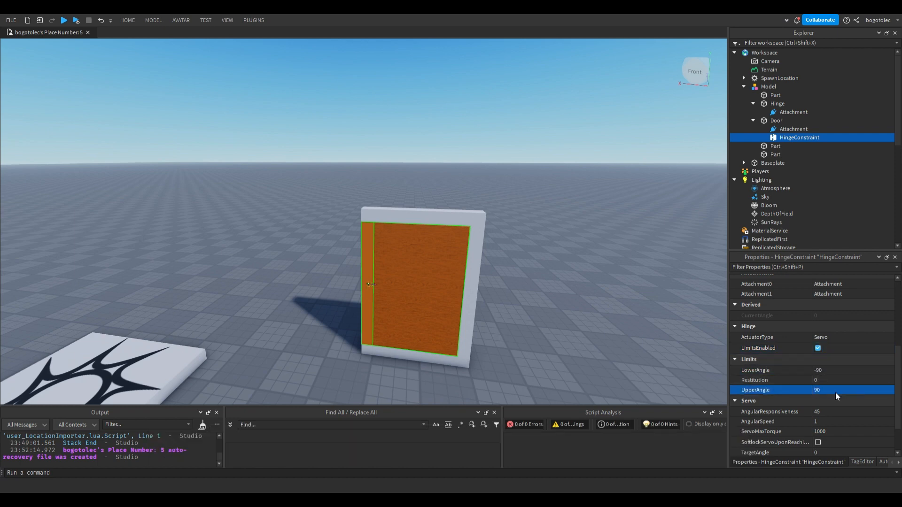
scroll(835, 393, "down", 2)
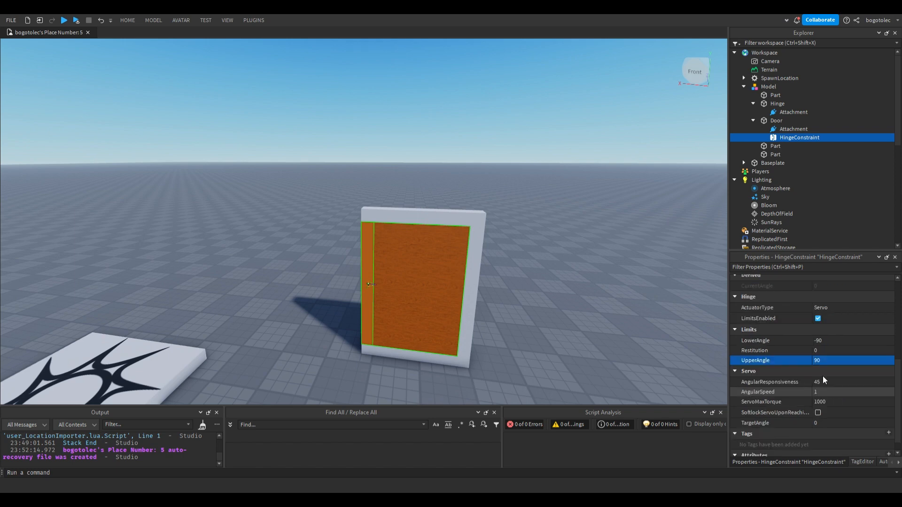
Add a NoCollisionConstraint to the Door, with Part0 set to Door and Part1 to the frame's top part.
left_click(788, 120)
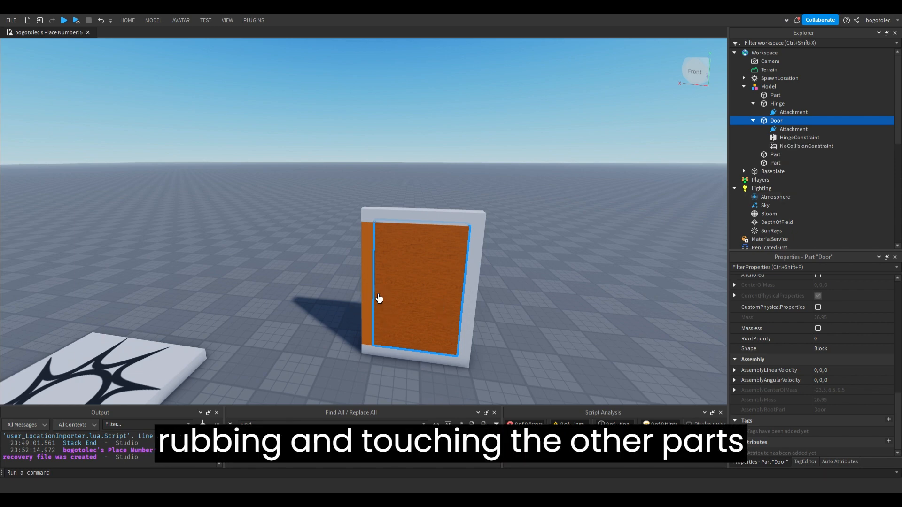
left_click(807, 147)
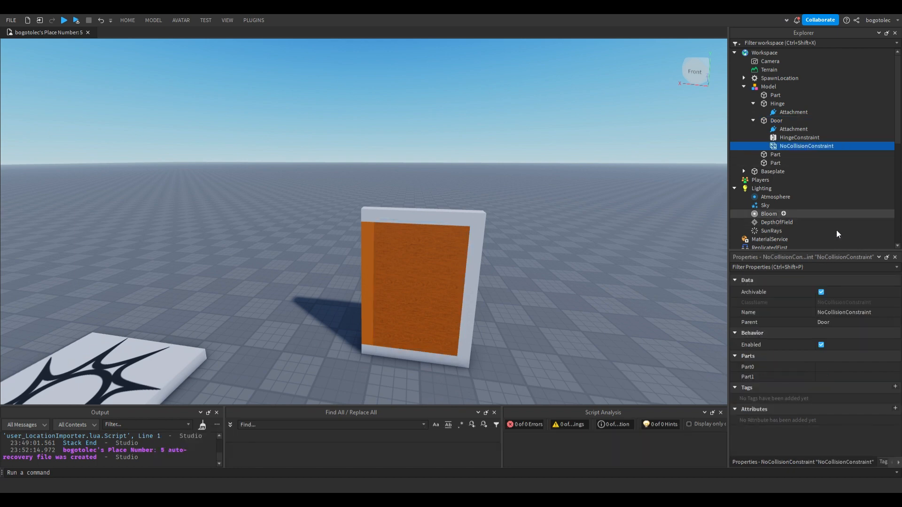
left_click(828, 367)
left_click(778, 120)
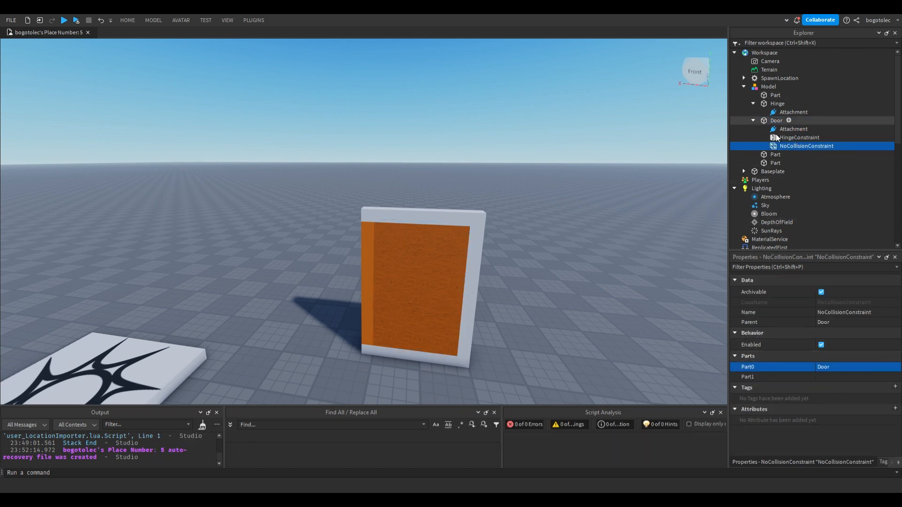
left_click(831, 377)
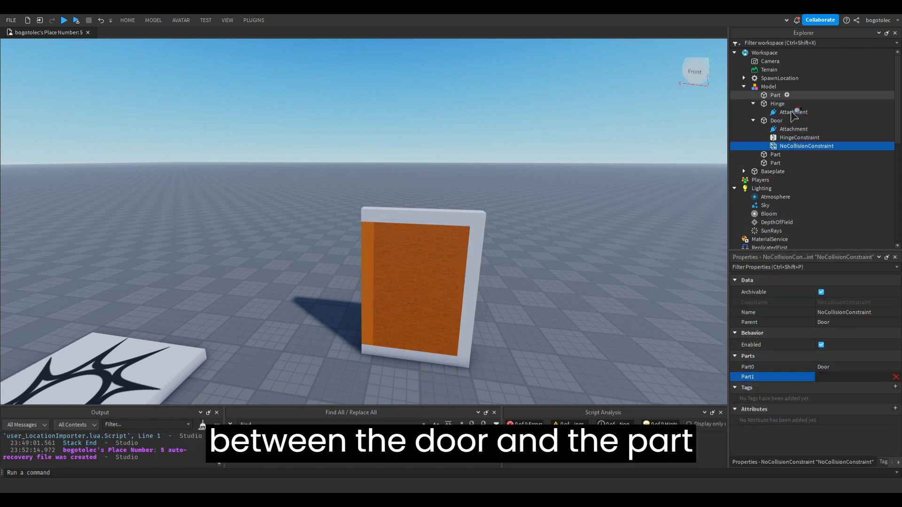
left_click(785, 95)
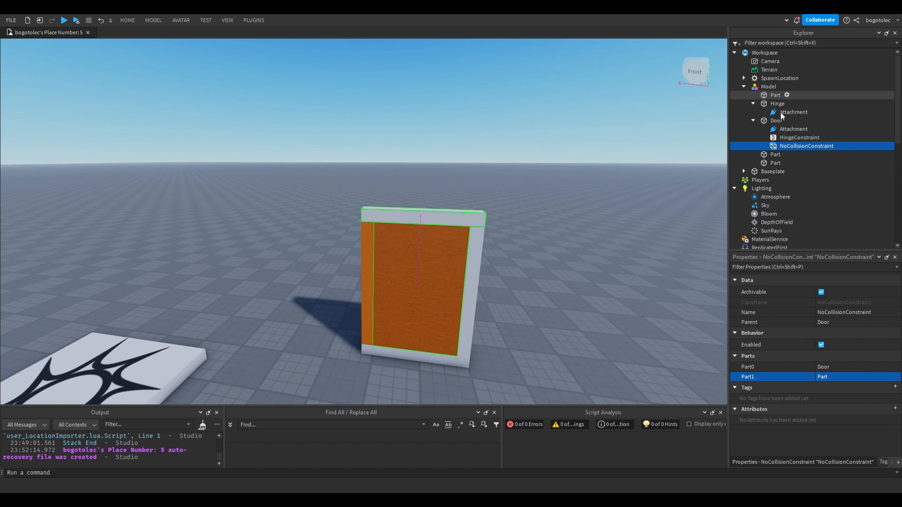
Duplicate the NoCollisionConstraint three times and set the first copy's Part1 to Hinge.
key("ctrl+d")
key("ctrl+d")
key("ctrl+d")
left_click(797, 151)
left_click(843, 377)
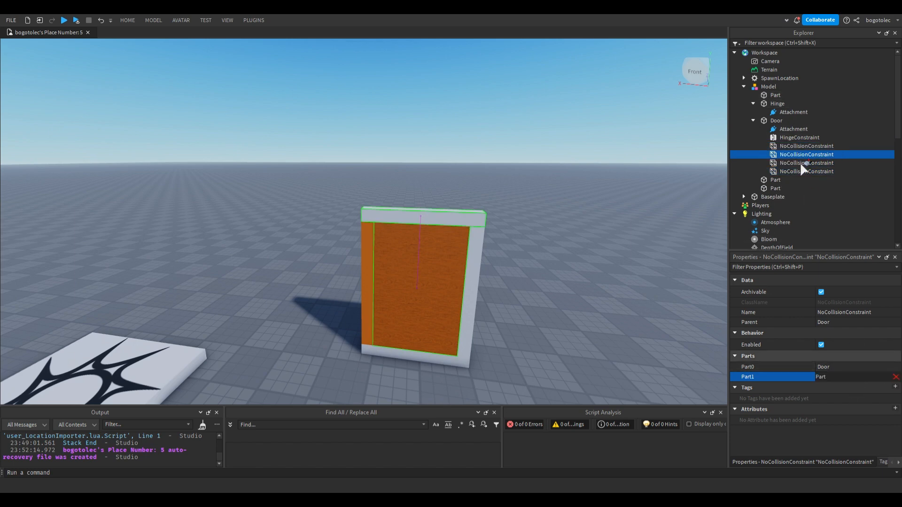
left_click(792, 105)
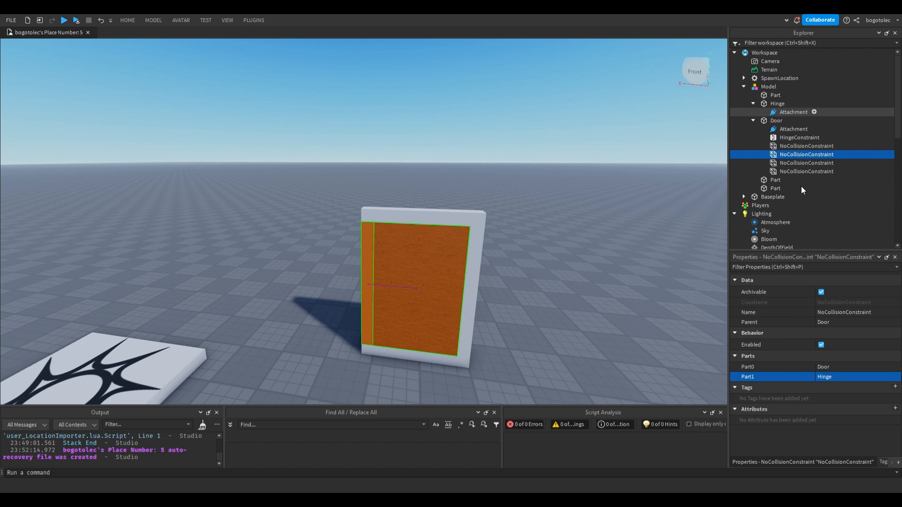
Set Part1 of the last two NoCollisionConstraint copies to the remaining frame parts.
left_click(792, 162)
left_click(828, 376)
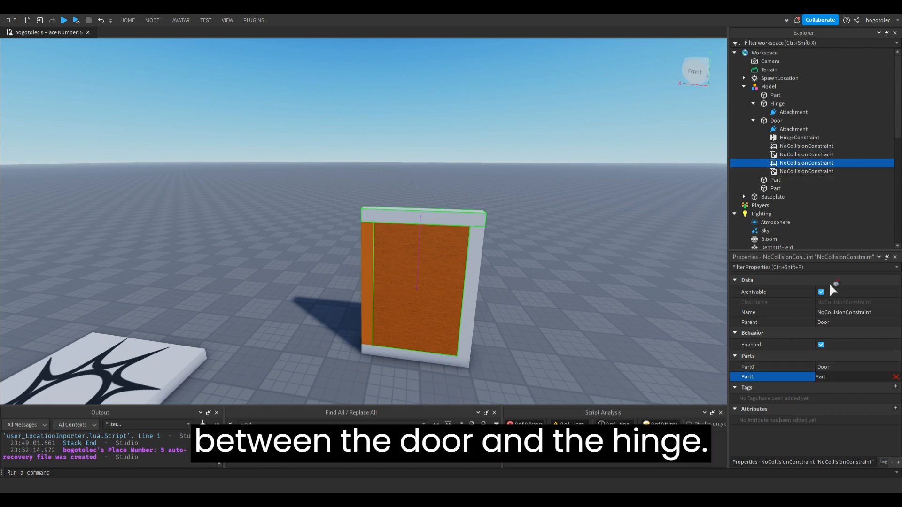
left_click(780, 187)
left_click(792, 171)
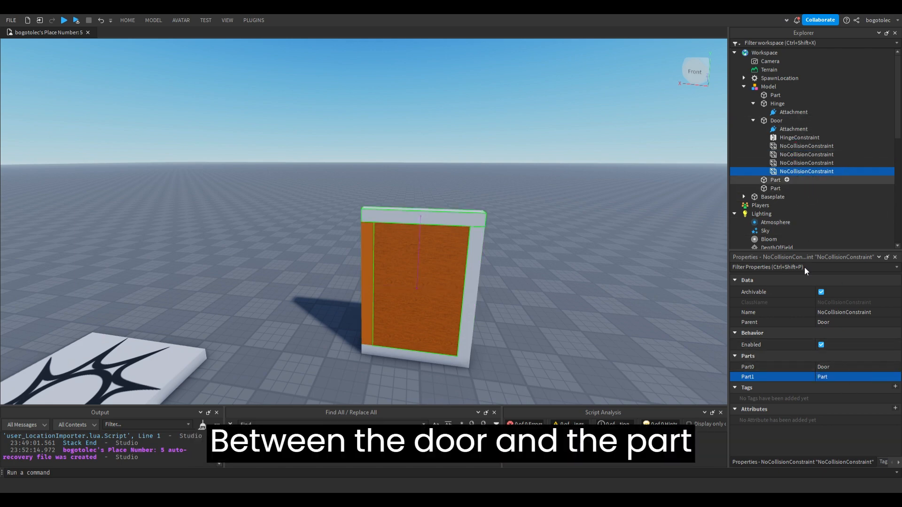
left_click(822, 378)
left_click(775, 188)
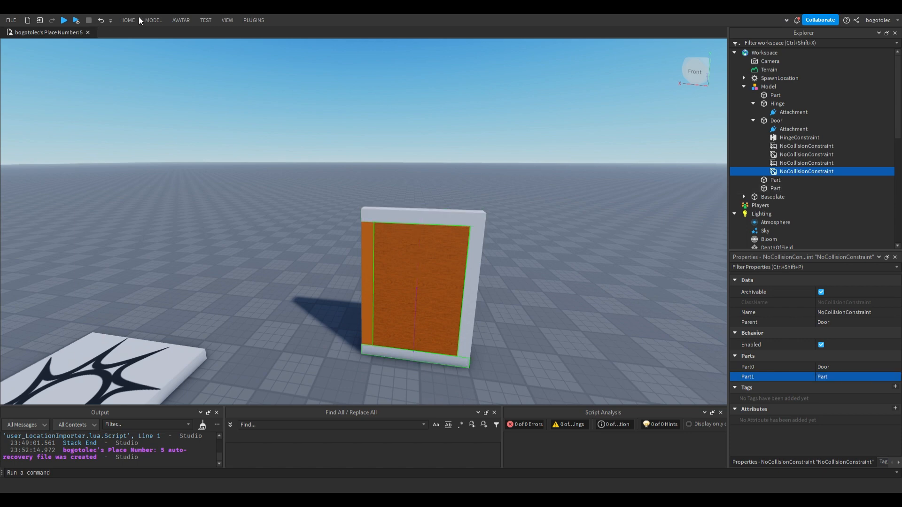
Playtest the place and walk the character through the door from both sides to check how it swings.
key("F5")
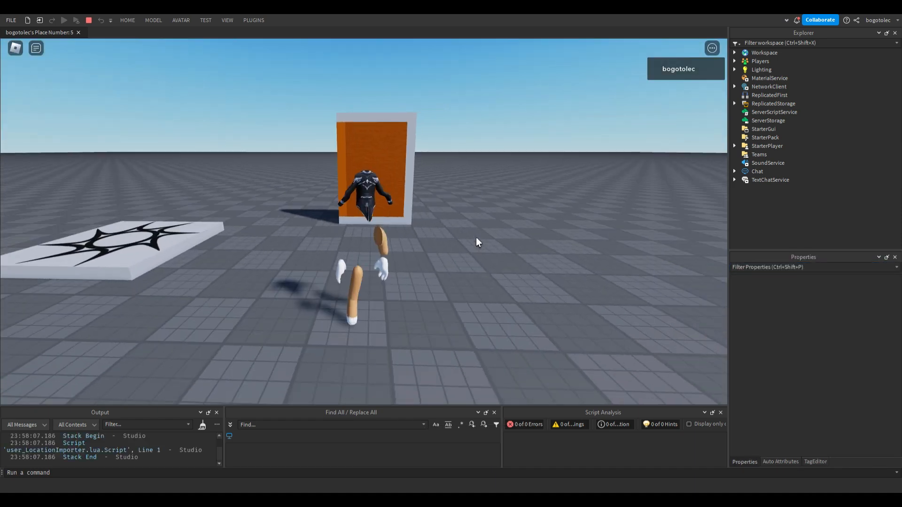
key("w")
key("w")
key("space")
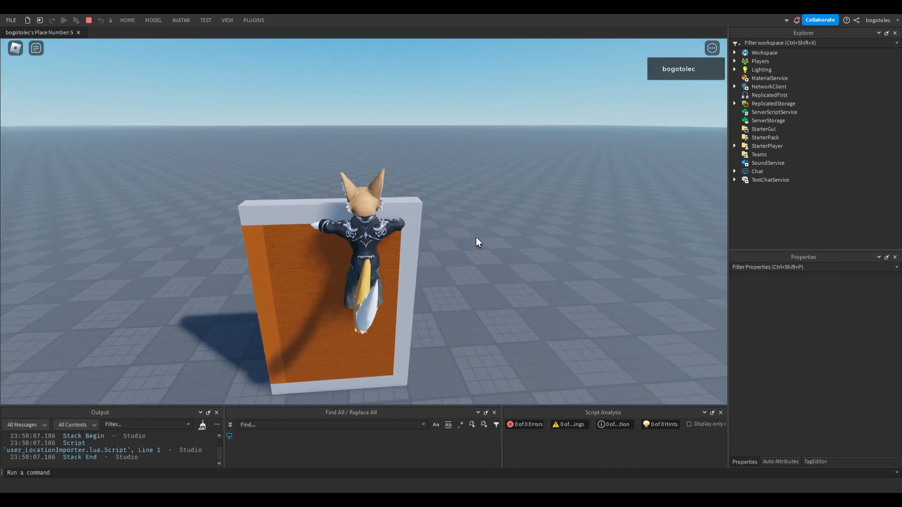
right_click_drag(475, 237, 476, 238)
key("w")
key("s")
key("w")
key("space")
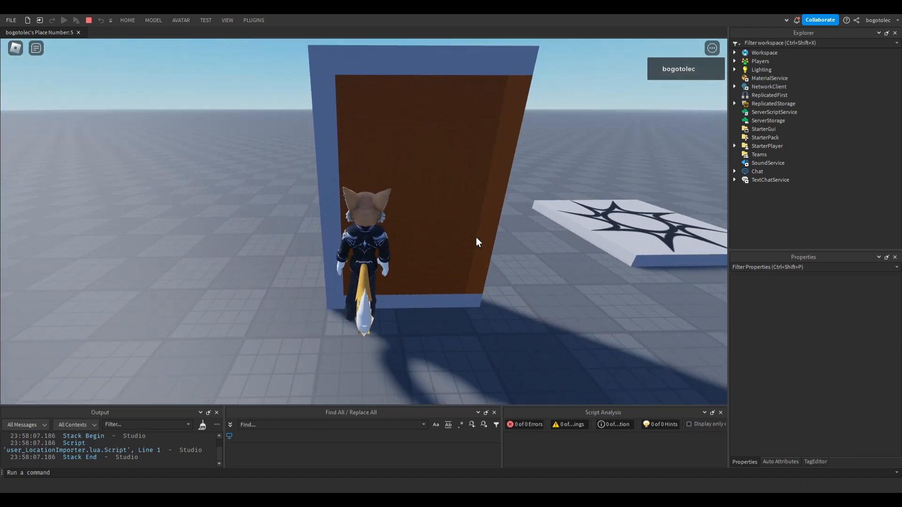
key("w")
key("space")
key("a")
right_click_drag(475, 238, 475, 238)
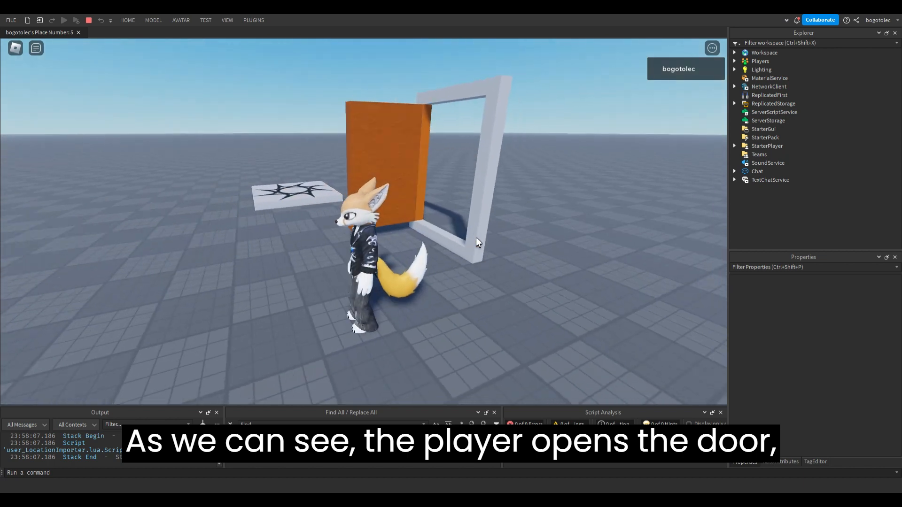